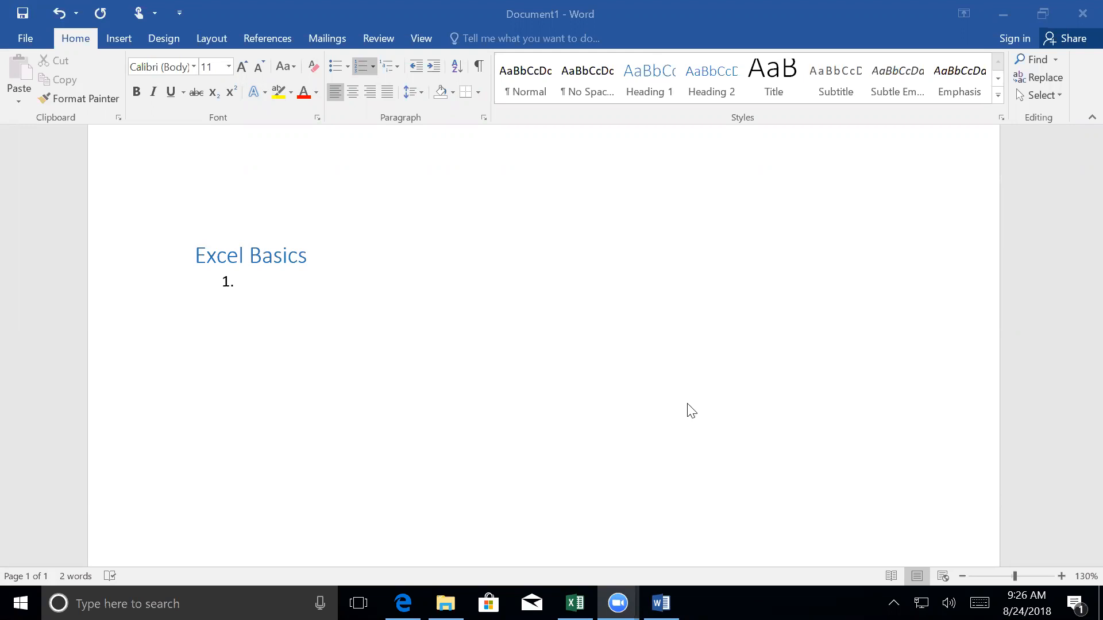
# Switch to the Excel workbook and clear the numbers in cells E4 through E6
pyautogui.click(574, 603)
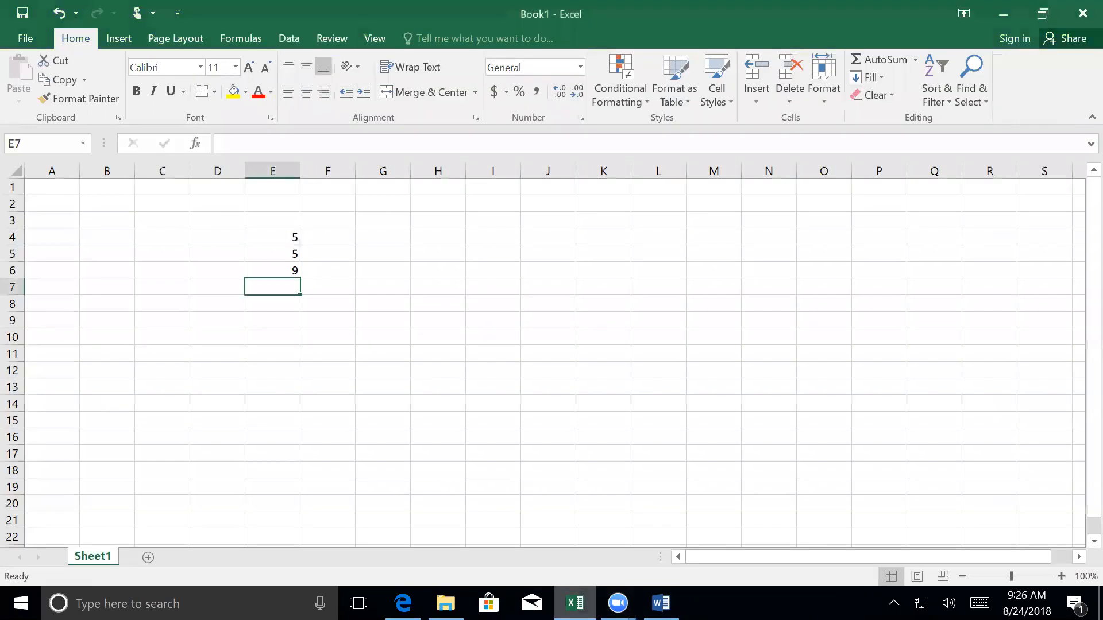
pyautogui.moveTo(290, 237); pyautogui.dragTo(285, 266)
pyautogui.press('Delete')
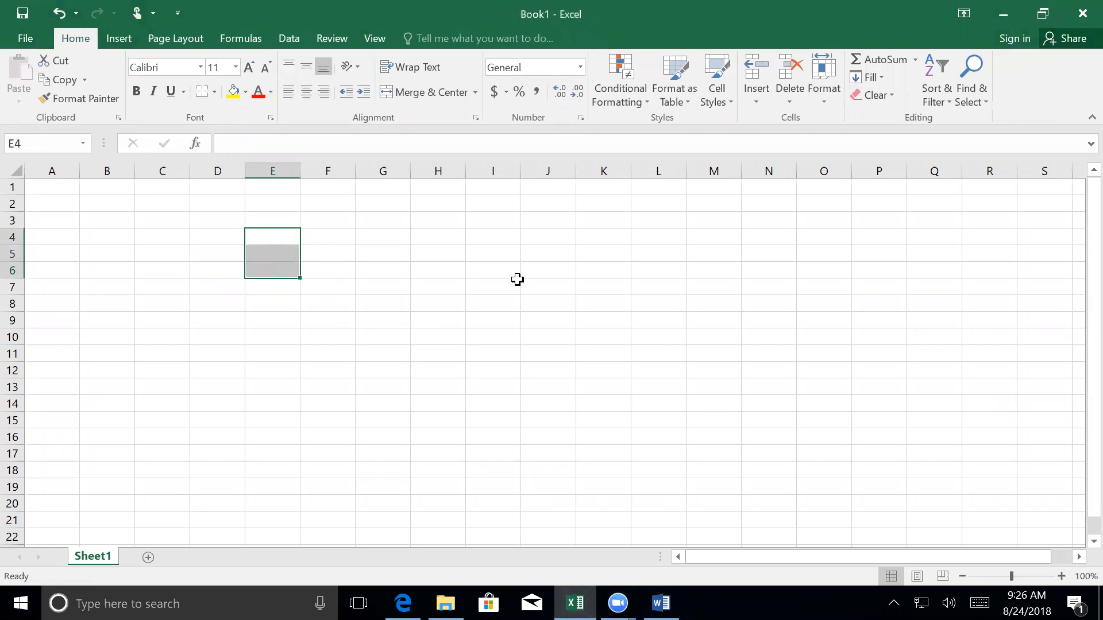
pyautogui.click(405, 238)
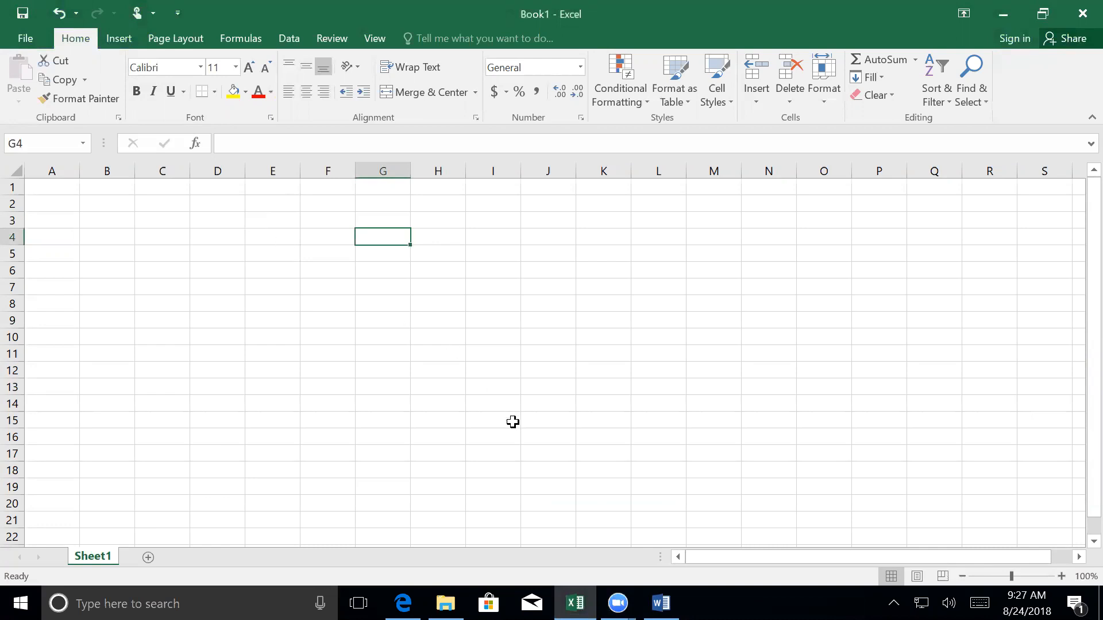
# Switch to the Word document and enter "Basic Math" as the first numbered item under Excel Basics
pyautogui.moveTo(661, 603)
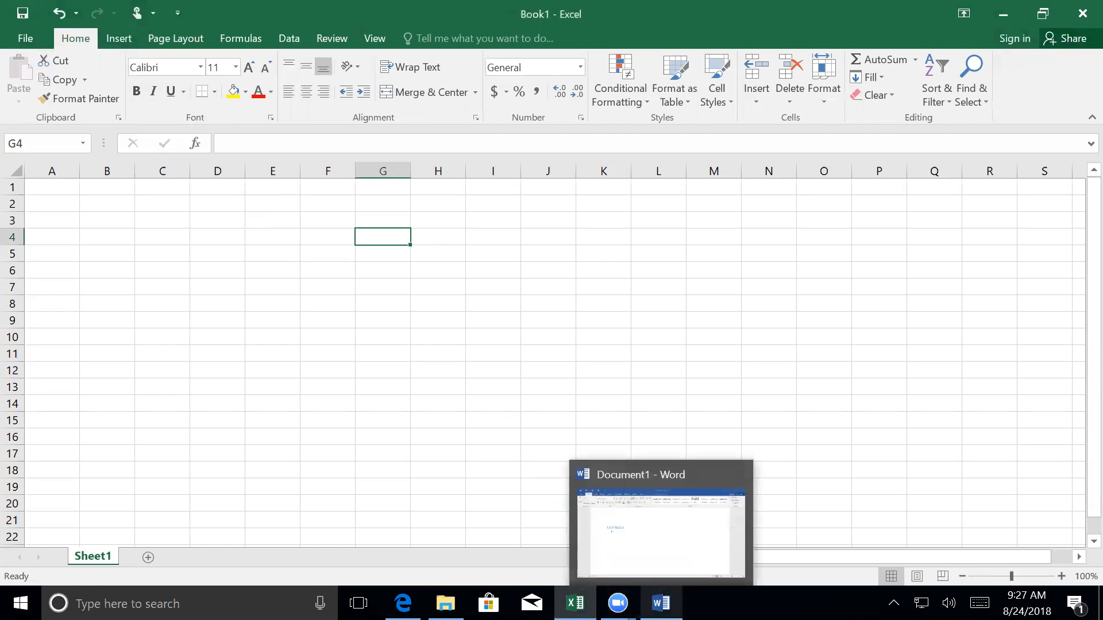
pyautogui.click(632, 492)
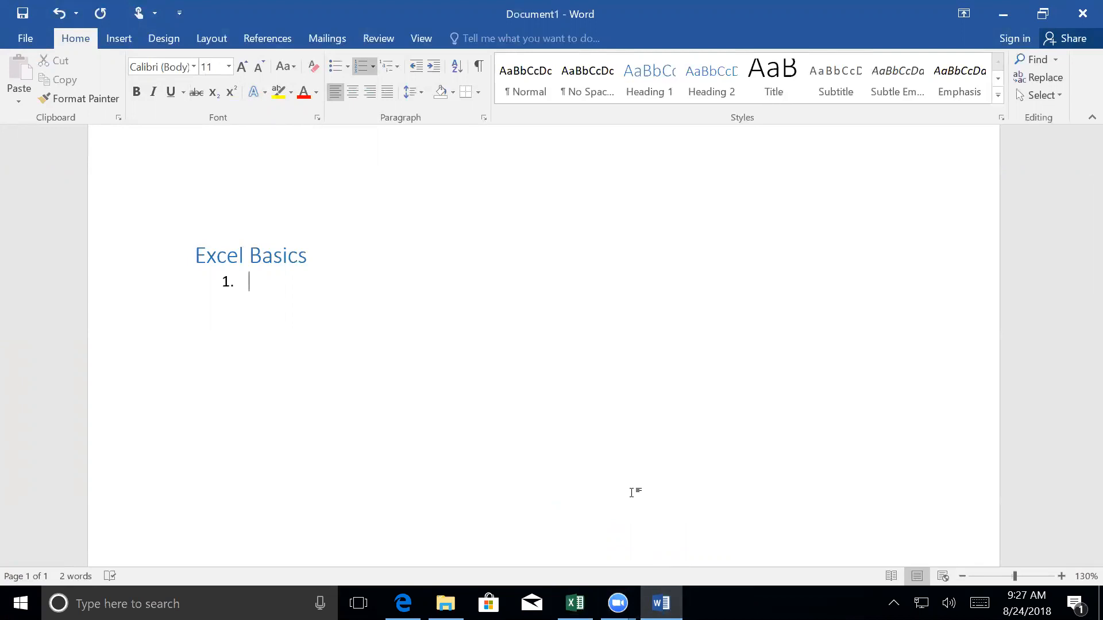
pyautogui.write('Basicc')
pyautogui.press('BackSpace')
pyautogui.write('Math')
# Add an indented sub-item reading "+,-,*,/,^" under Basic Math
pyautogui.press('Return')
pyautogui.press('Tab')
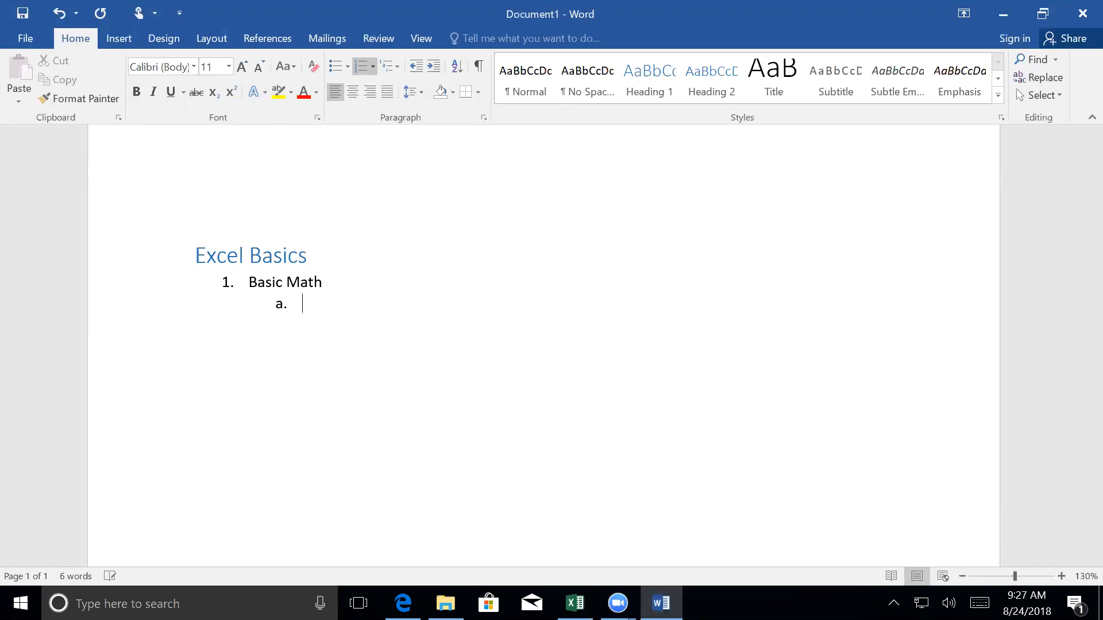
pyautogui.write('+,-,*,/,^')
pyautogui.keyDown('ctrl'); pyautogui.scroll(4, 623, 479); pyautogui.keyUp('ctrl')
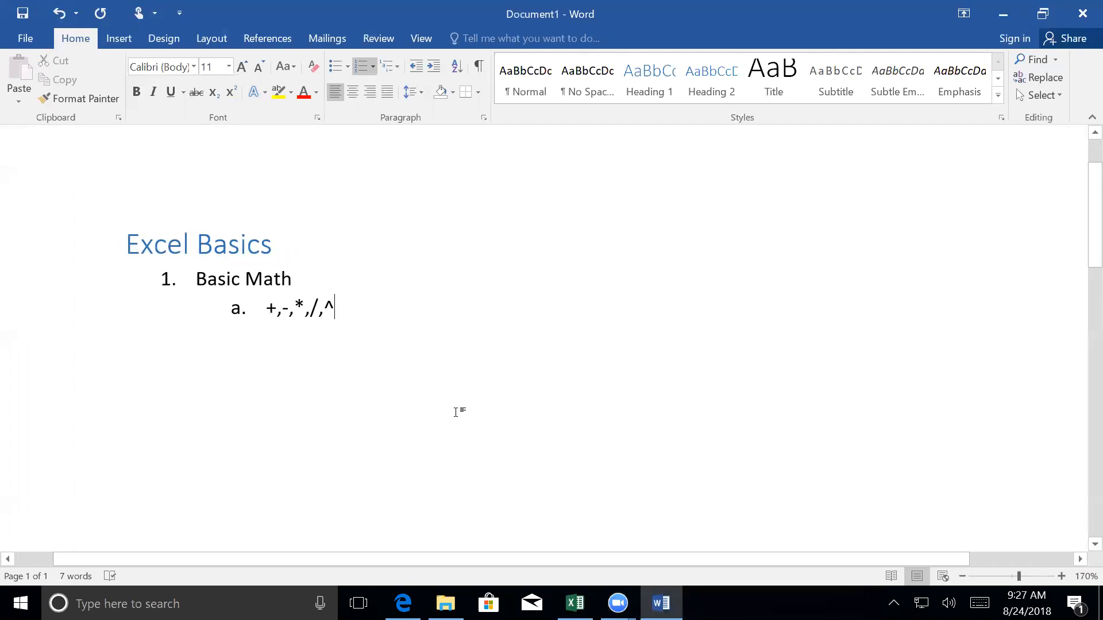
# Add a second sub-item under Basic Math reading "Order of operations, ()"
pyautogui.press('Return')
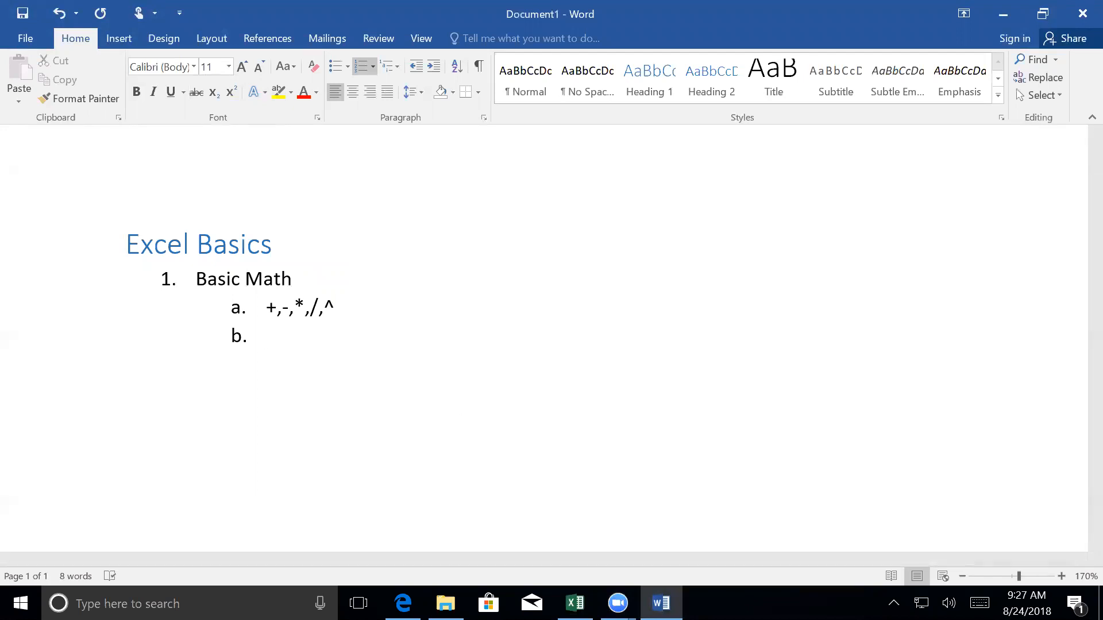
pyautogui.write('ordee')
pyautogui.press('BackSpace')
pyautogui.write('r of ope')
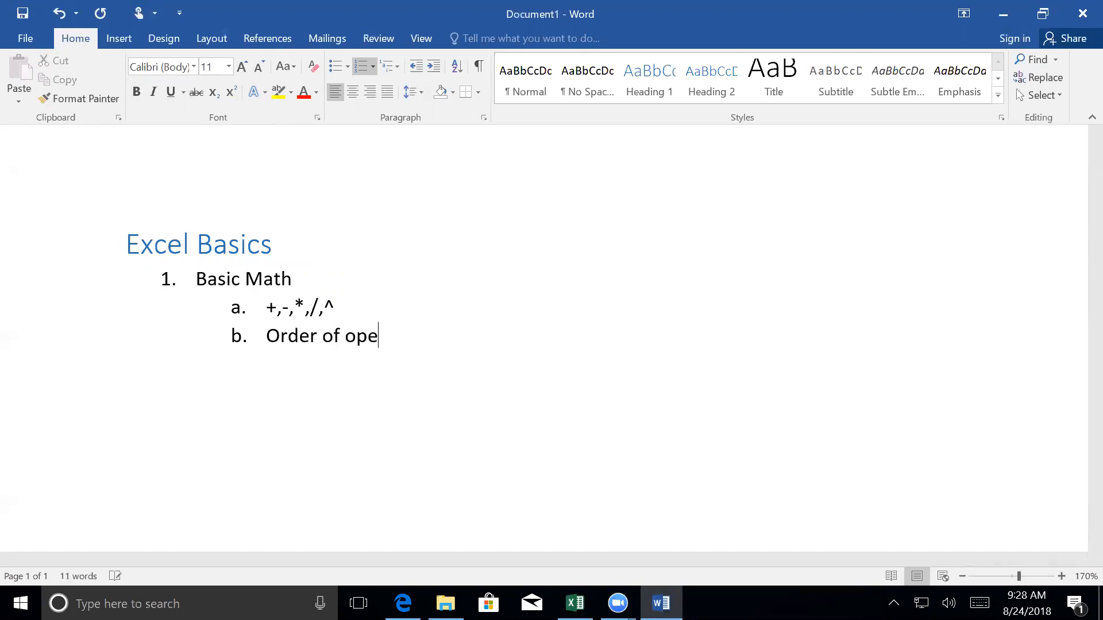
pyautogui.write('rations')
pyautogui.write(', ()')
# Add a third sub-item under Basic Math reading "Start an equation with equal sign ="
pyautogui.press('Return')
pyautogui.write('start a')
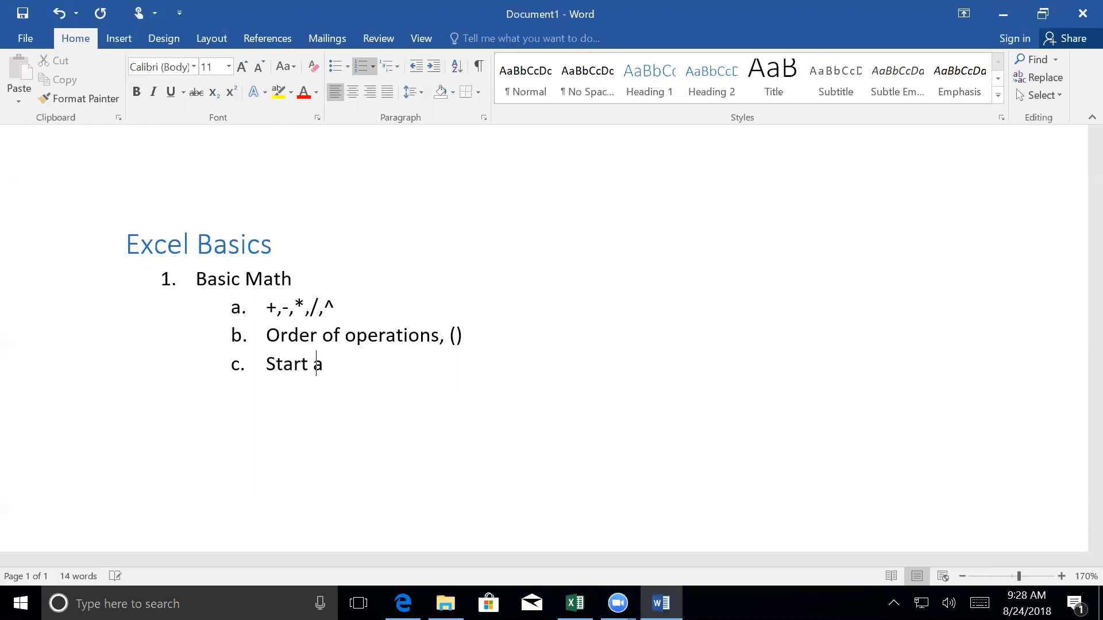
pyautogui.write('n equation with')
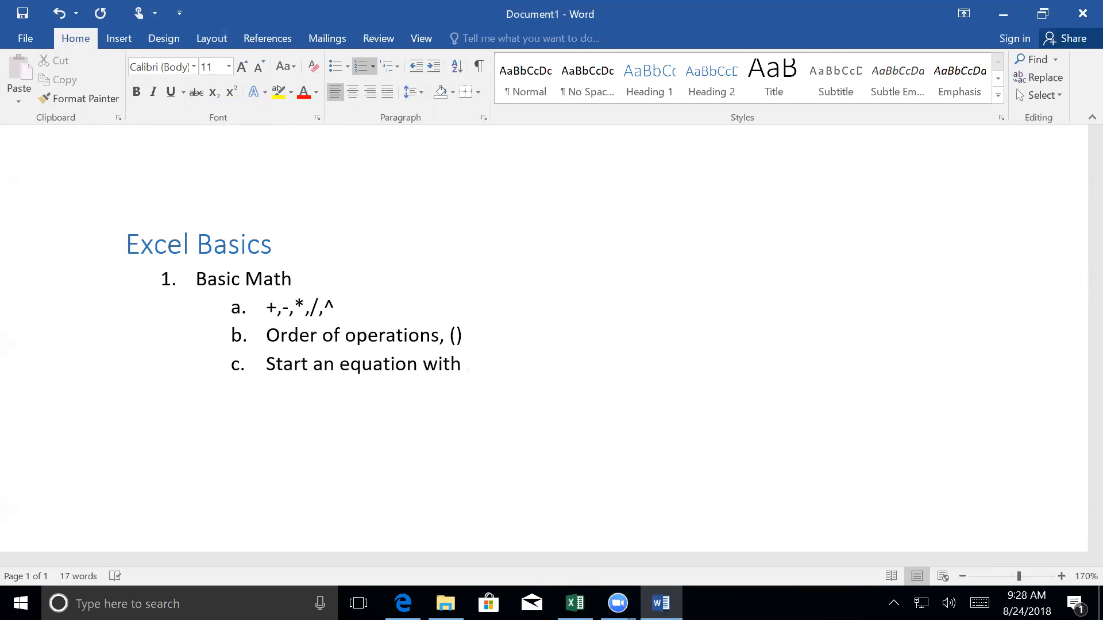
pyautogui.write(' equal sign +')
pyautogui.press('BackSpace')
pyautogui.write('=')
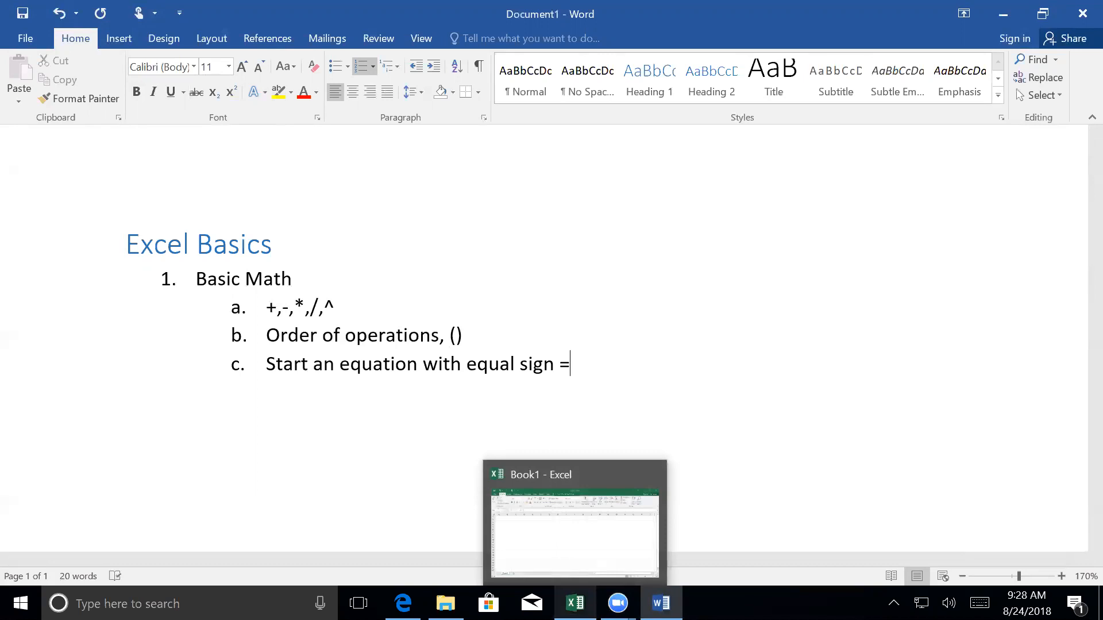
# Switch to the Excel workbook and enter the addition formula =10+11 in cell D4
pyautogui.click(575, 603)
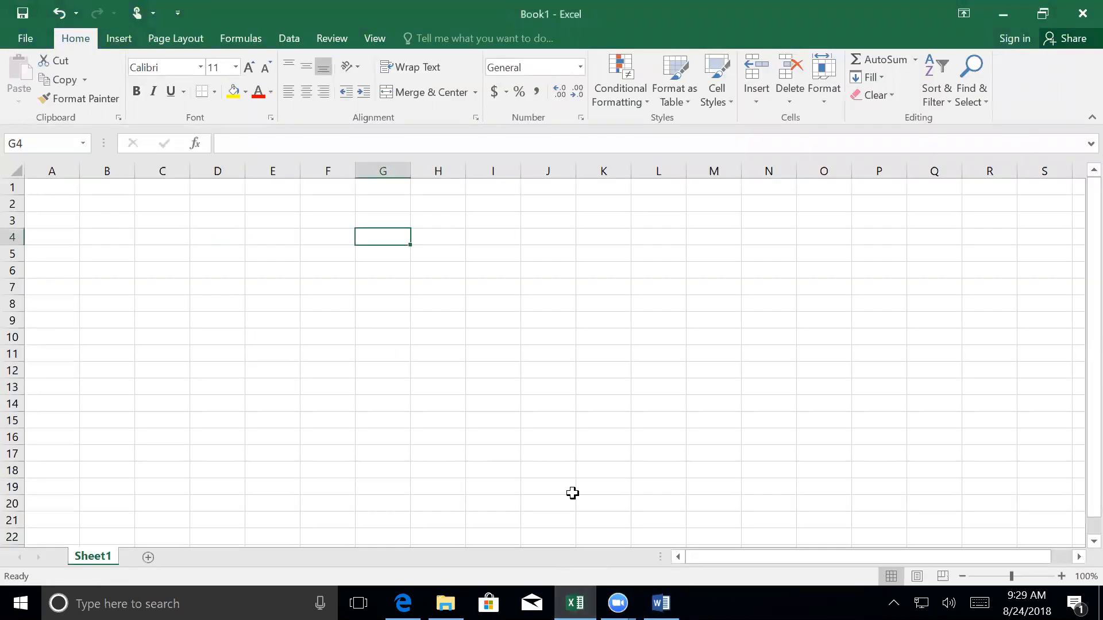
pyautogui.scroll(4, 559, 274)
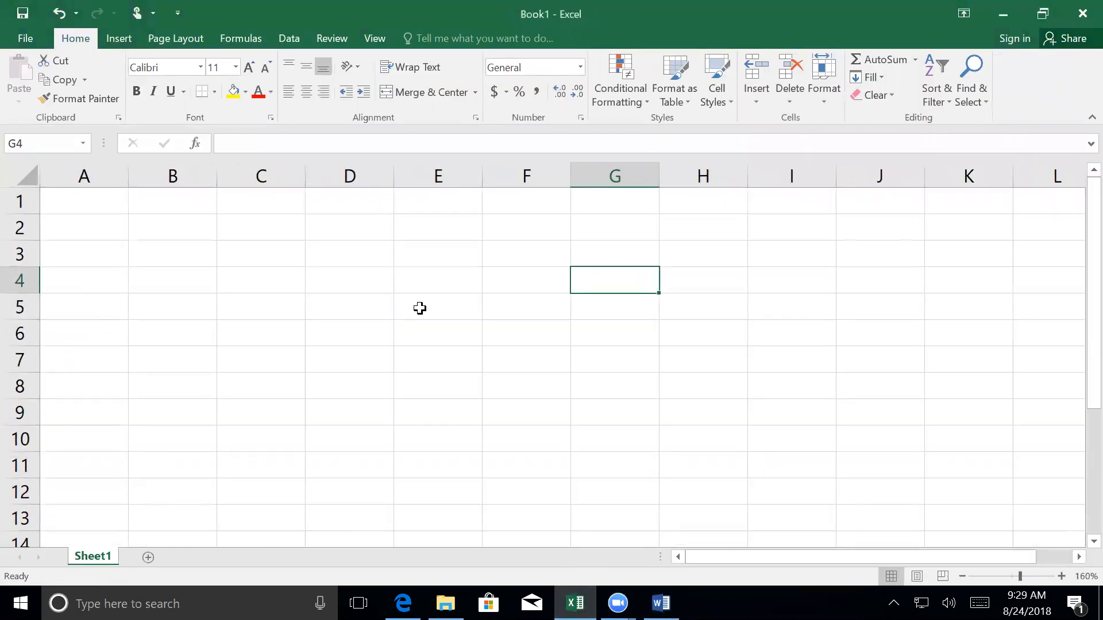
pyautogui.click(352, 279)
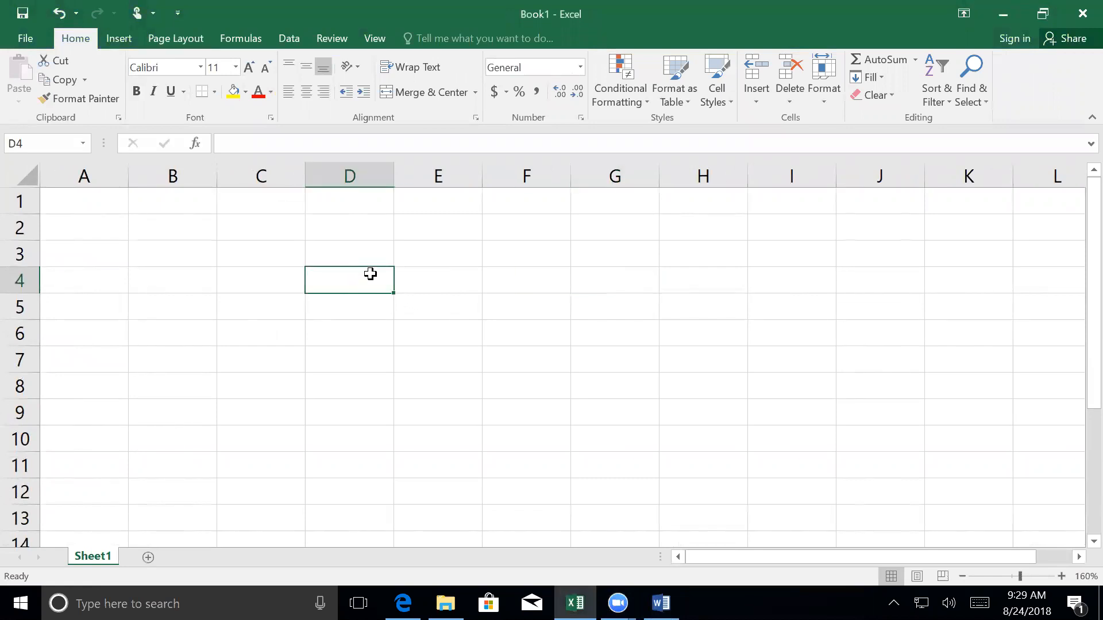
pyautogui.write('=')
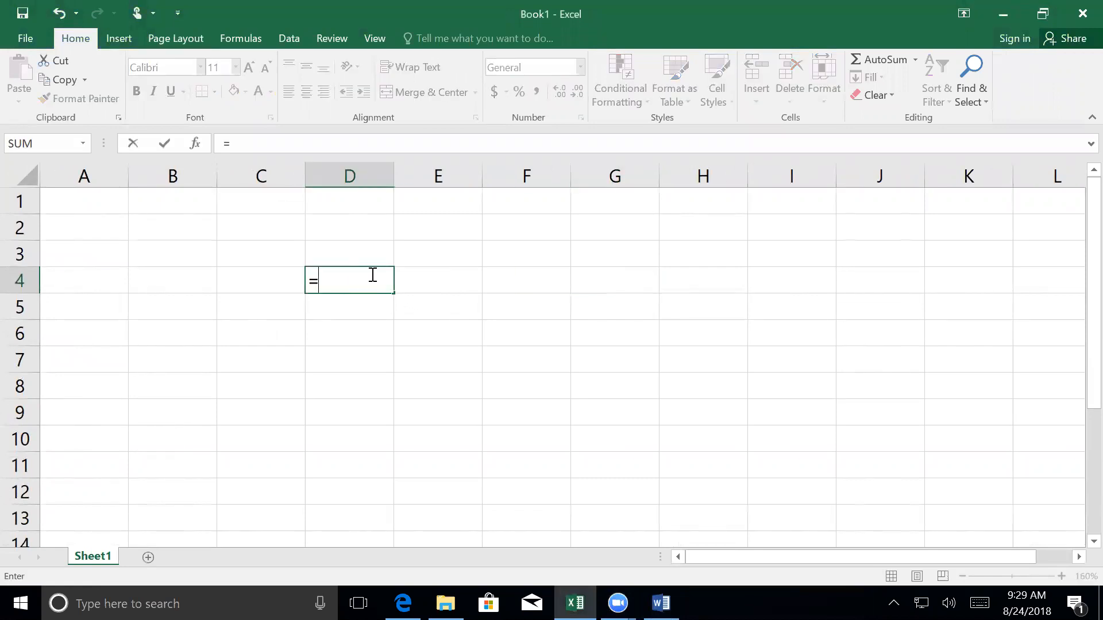
pyautogui.write('10+11')
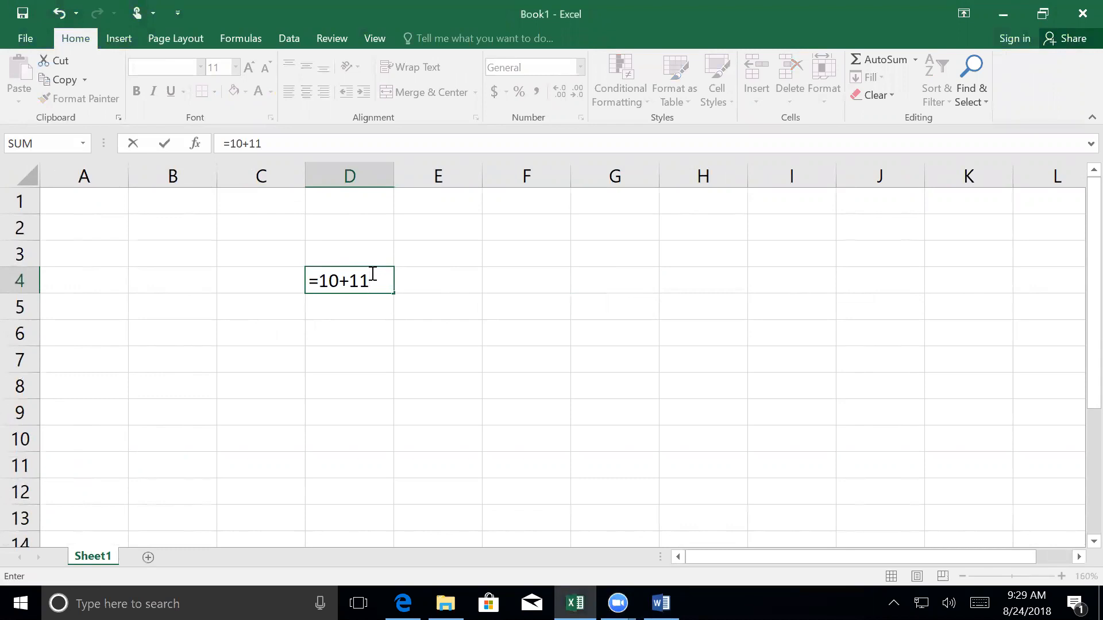
pyautogui.press('Return')
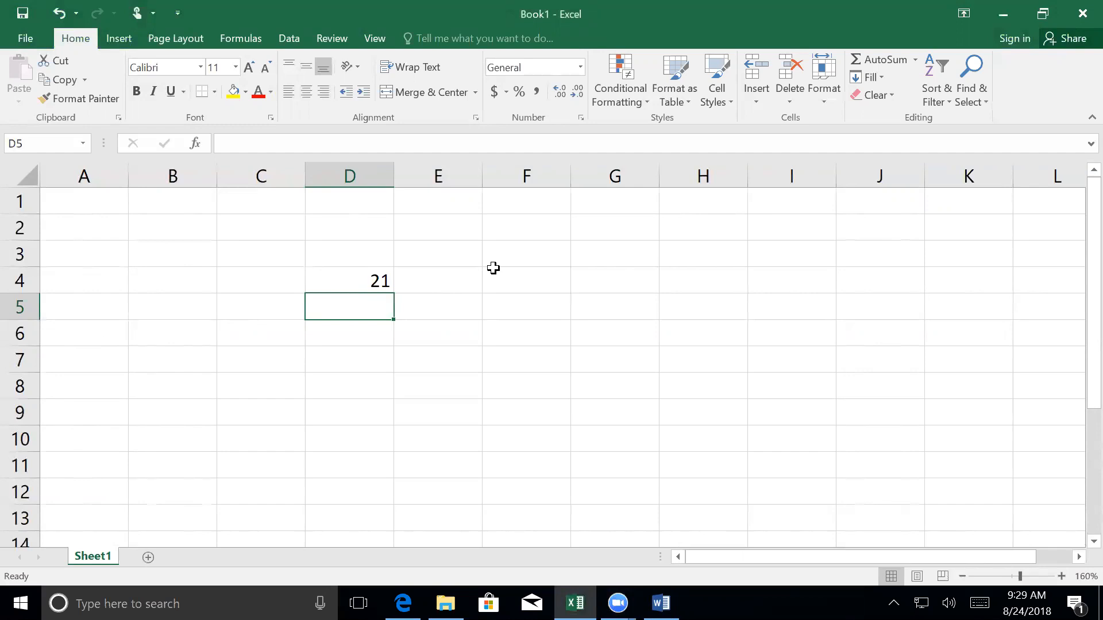
# Enter the subtraction formula =32-11 in cell D5 and the multiplication formula =7*3 in cell D6
pyautogui.write('=')
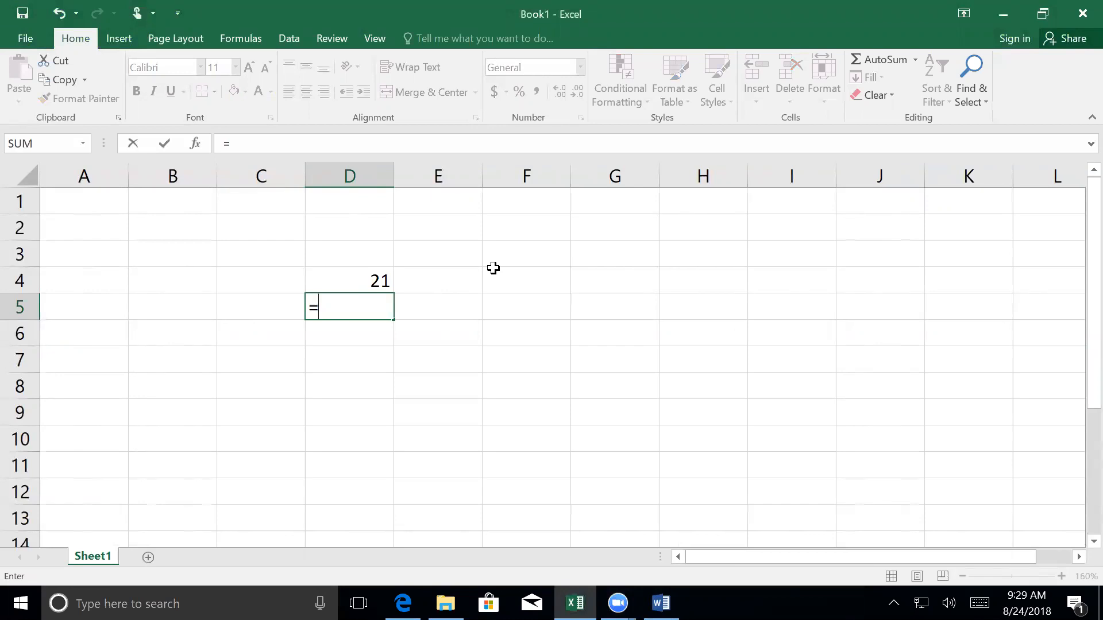
pyautogui.write('32-11')
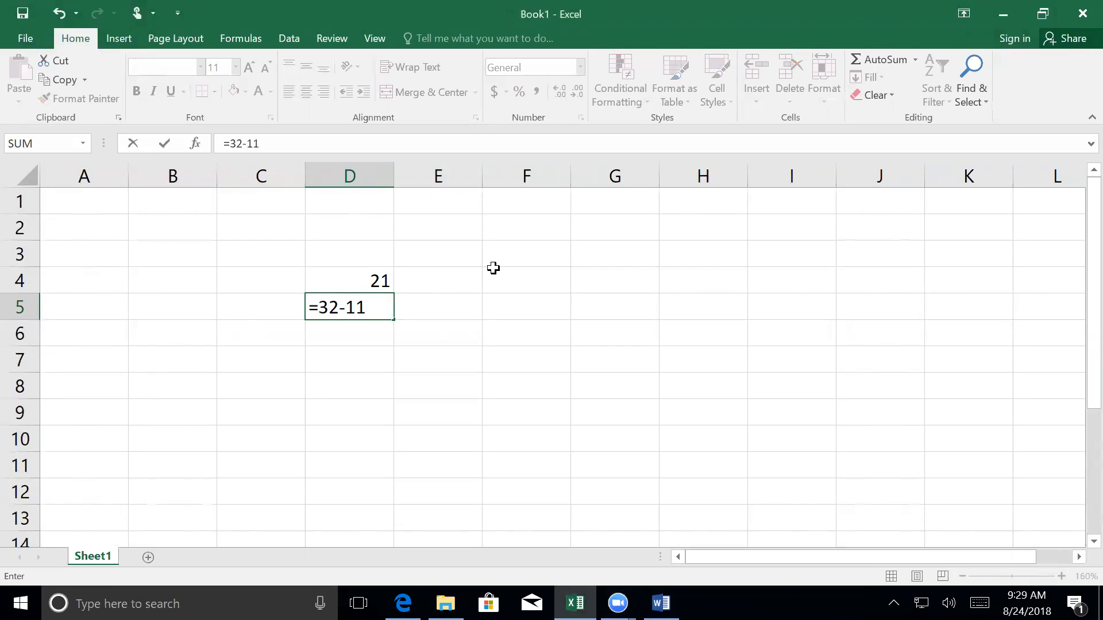
pyautogui.press('Return')
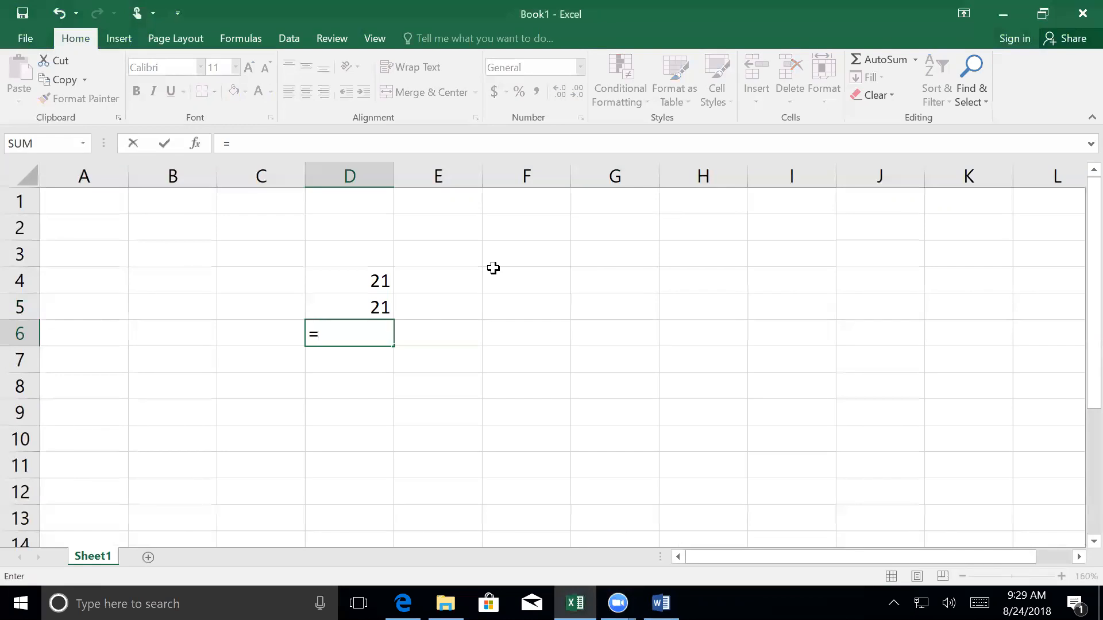
pyautogui.write('7*3')
pyautogui.press('Return')
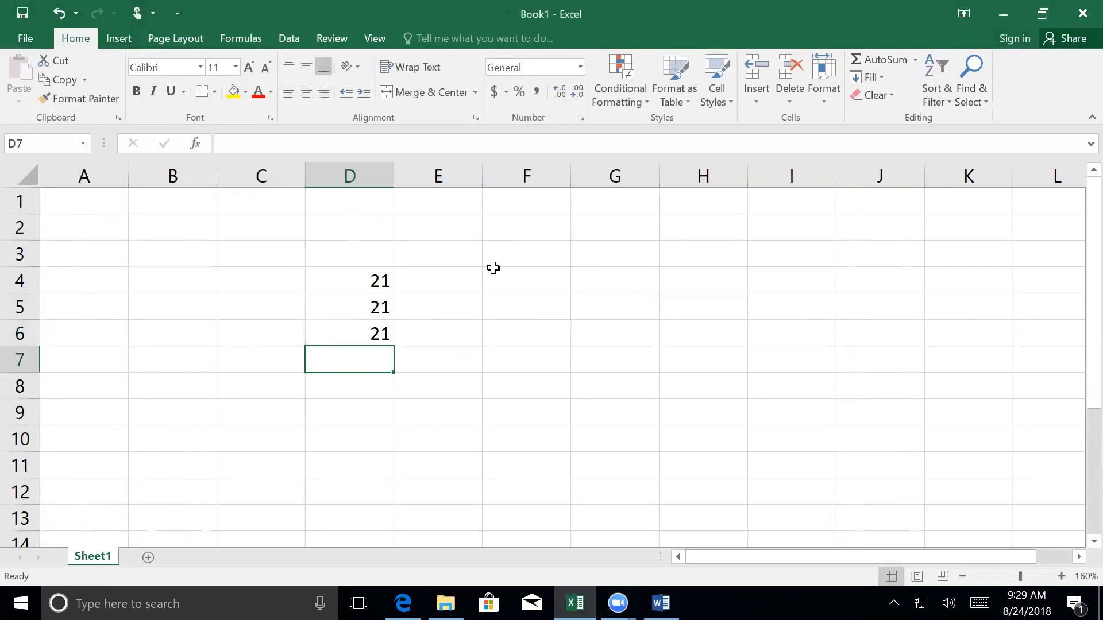
# Enter the division formula =42/2 in cell D7
pyautogui.write('=42')
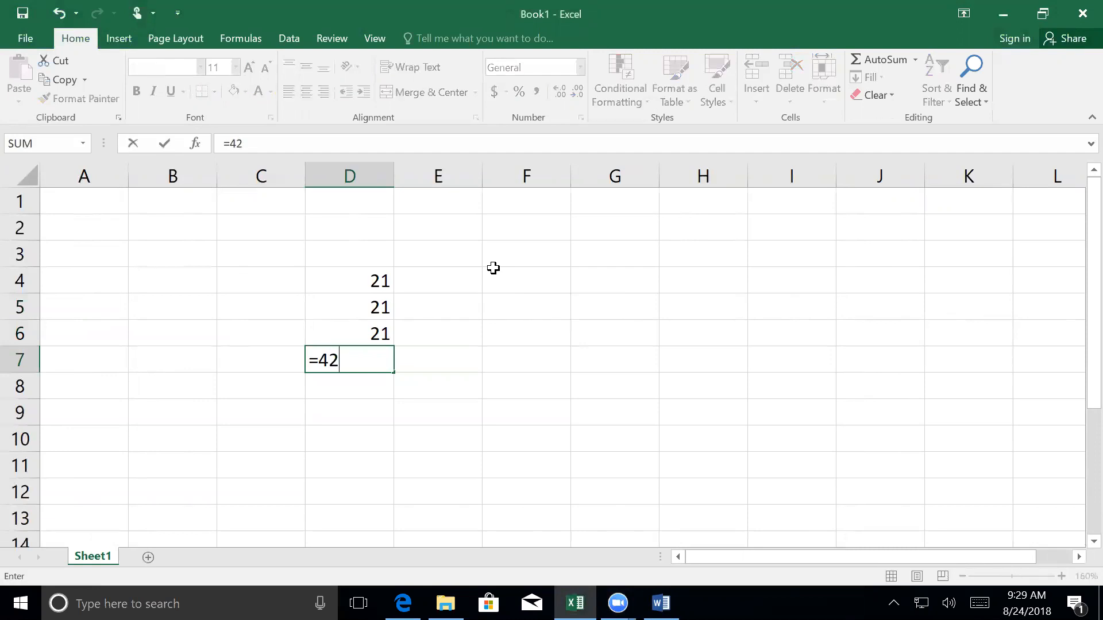
pyautogui.write('/2')
pyautogui.press('Return')
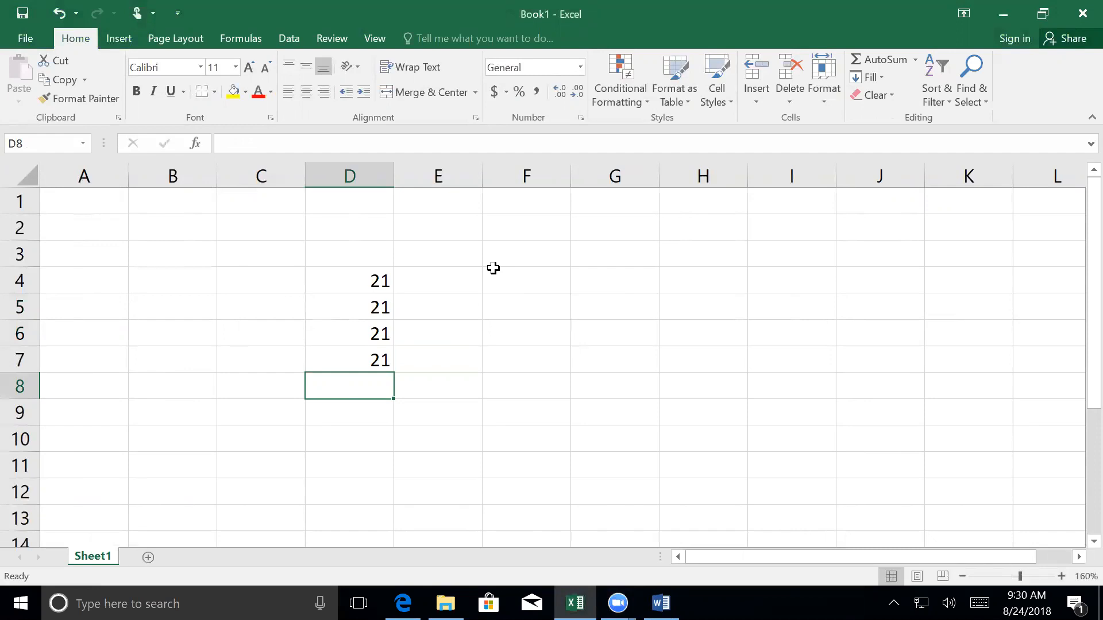
# Enter the exponent formula =3^2+15-3 in cell D8
pyautogui.write('=')
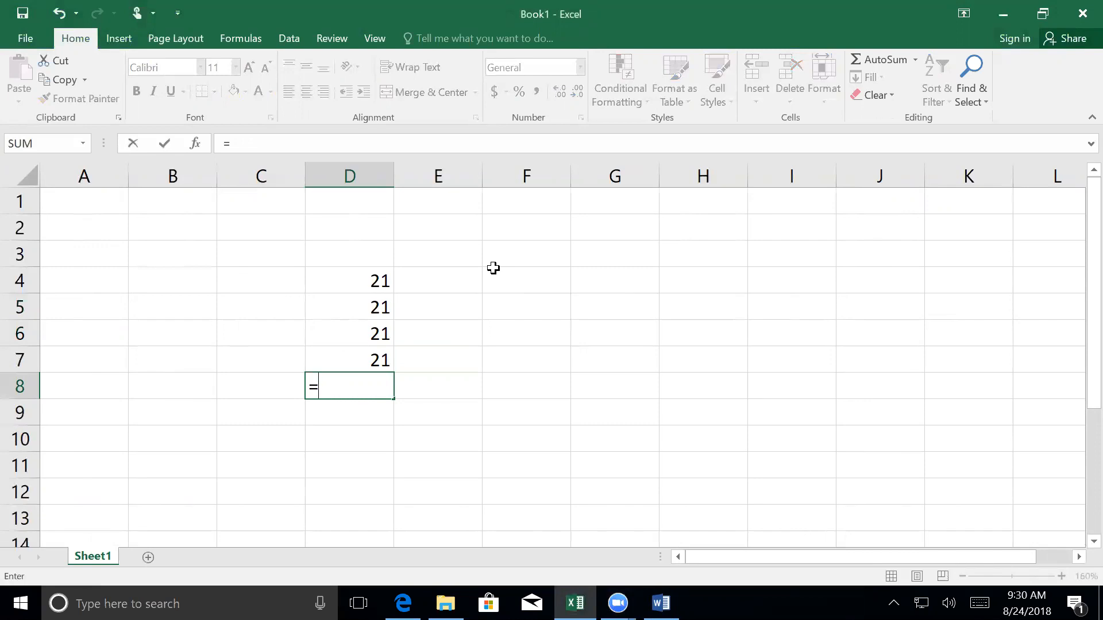
pyautogui.write('3^2+15')
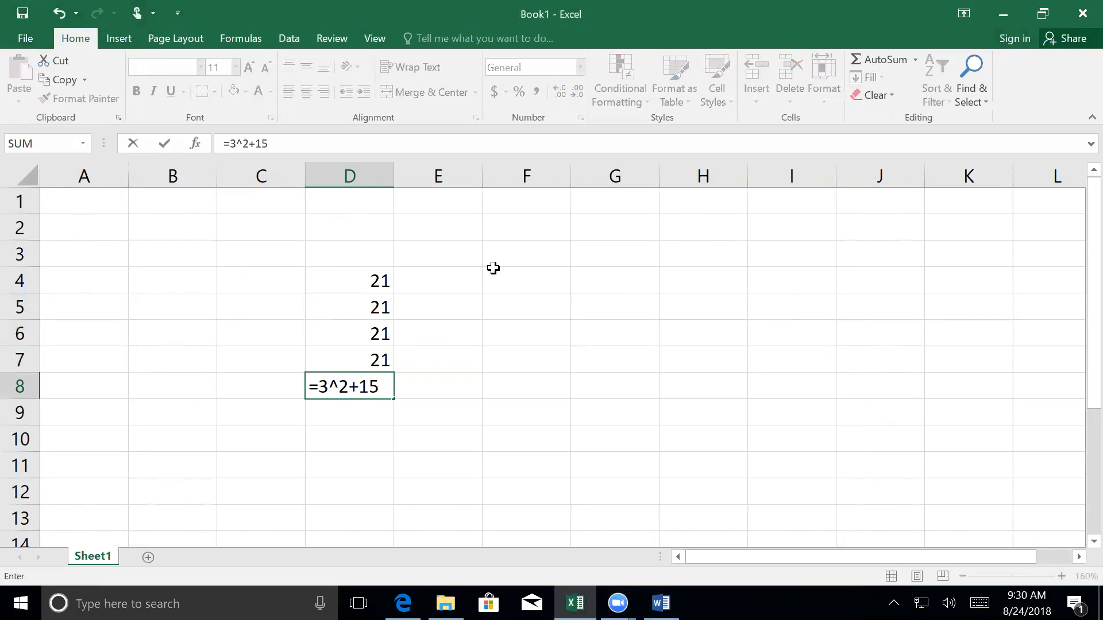
pyautogui.write('-3')
pyautogui.press('Return')
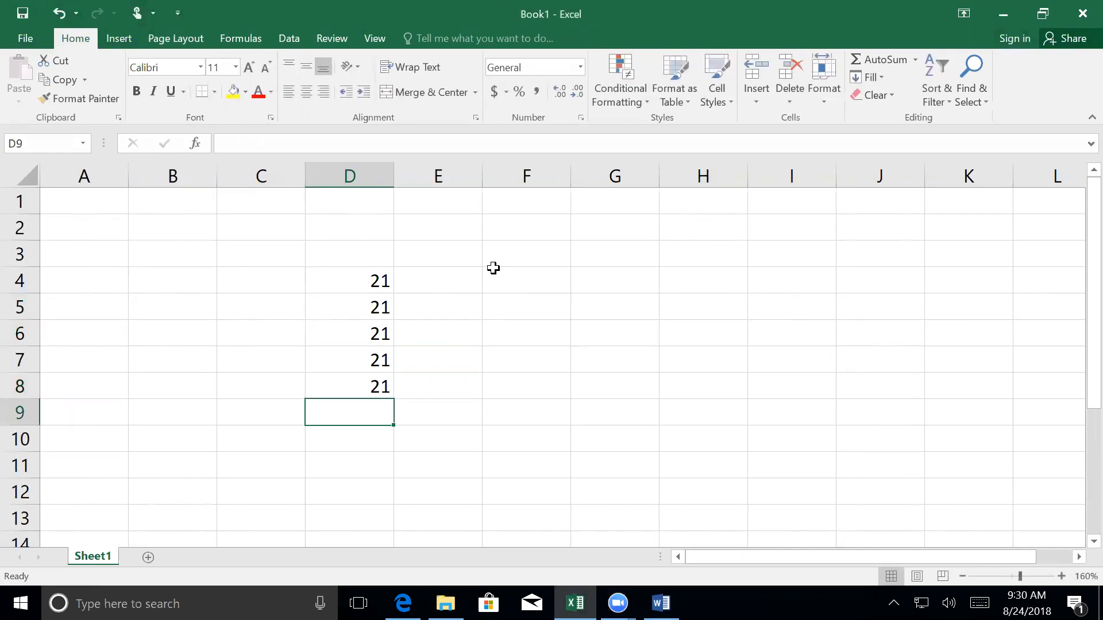
# Enter the reordered formula =15+3^2-3 in cell D9
pyautogui.press('Up')
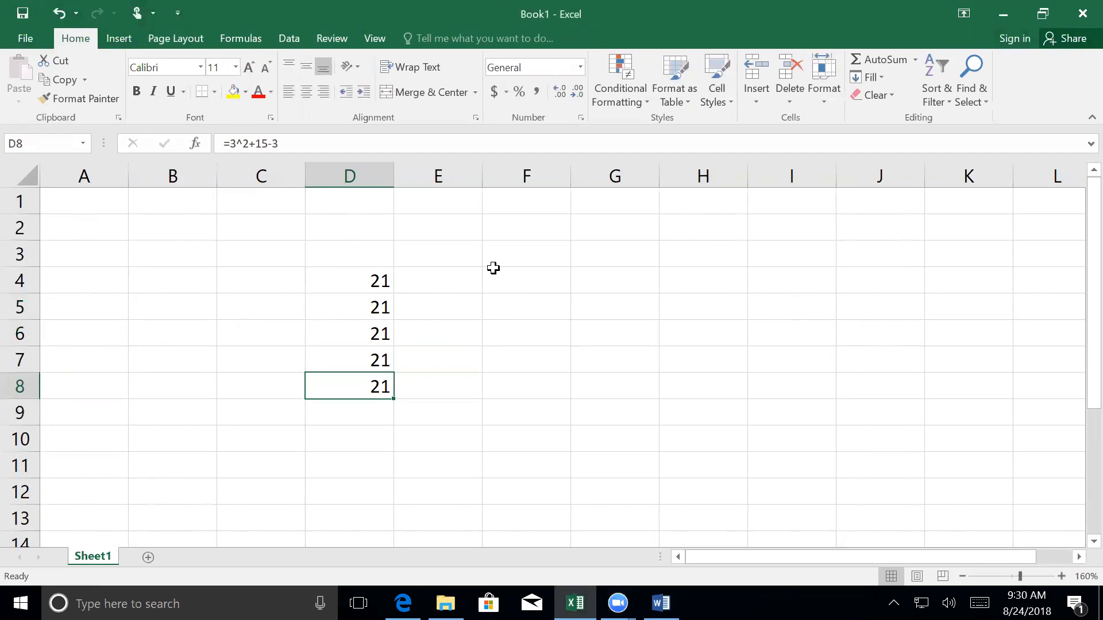
pyautogui.press('Down')
pyautogui.write('=15')
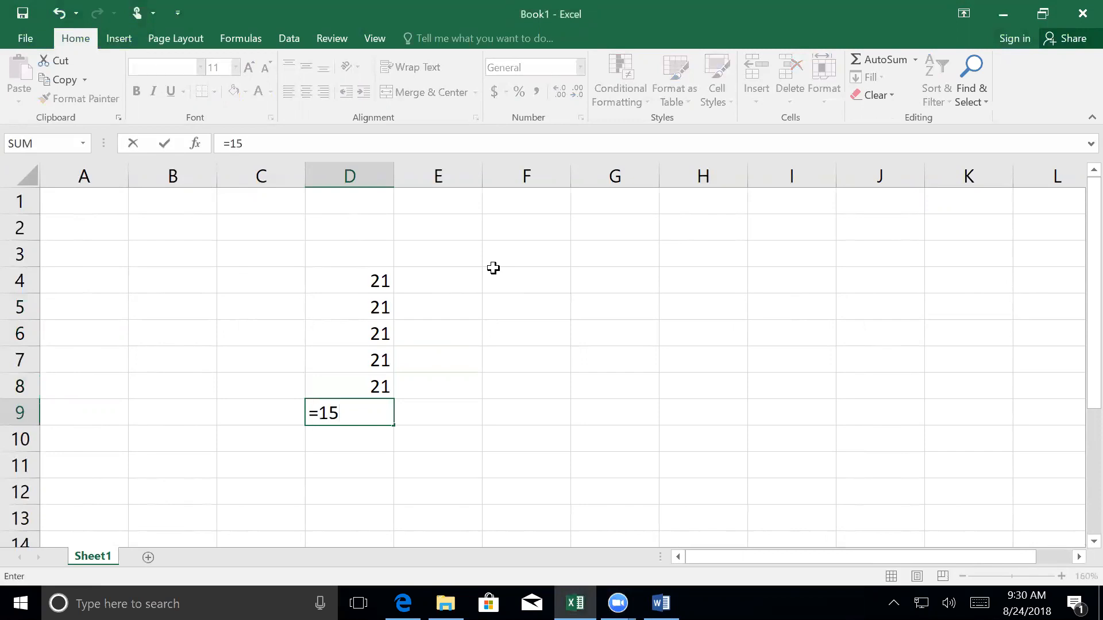
pyautogui.write('+3^2-3')
pyautogui.press('Return')
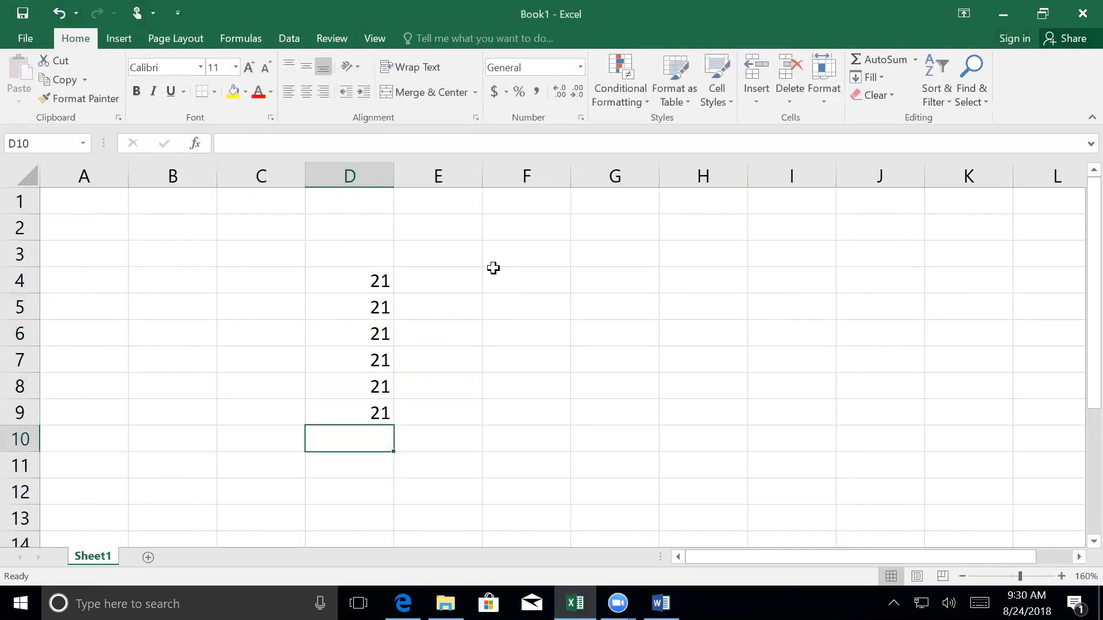
# Enter a formula in cell G4 that adds two cells by reference, =D4+D5
pyautogui.press('Up')
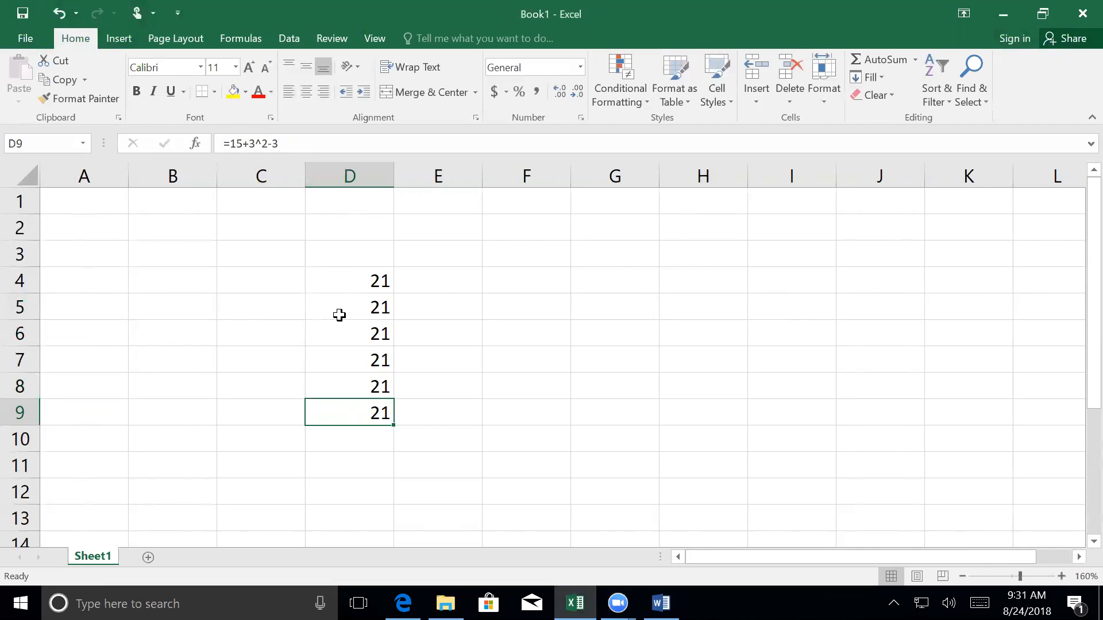
pyautogui.press('Right')
pyautogui.press('Right')
pyautogui.press('Right')
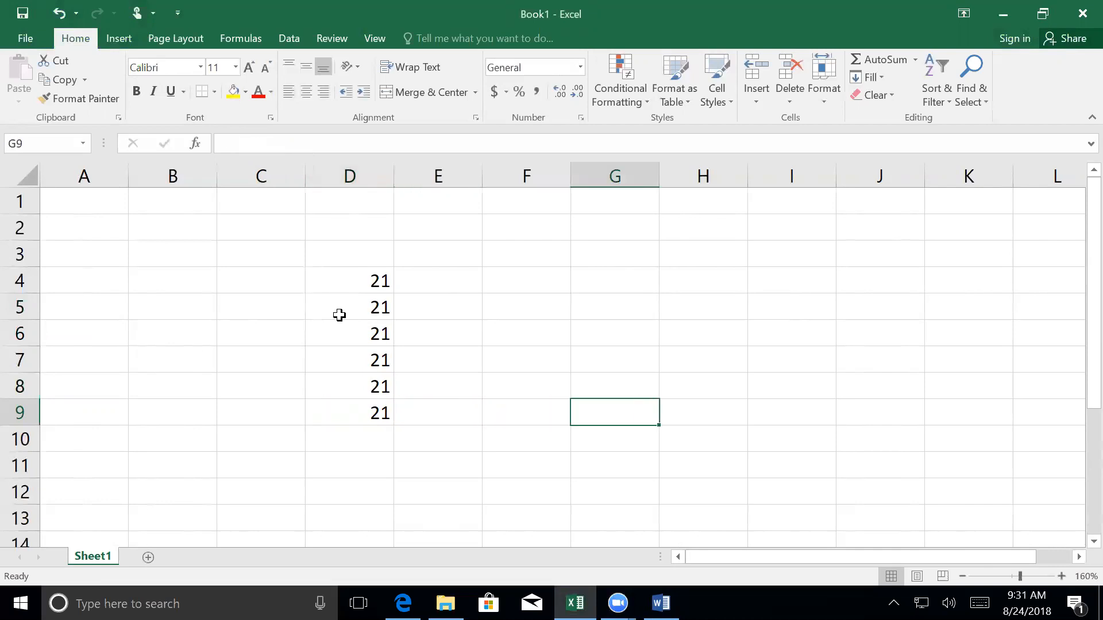
pyautogui.press('Up')
pyautogui.press('Up')
pyautogui.press('Up')
pyautogui.press('Up')
pyautogui.press('Up')
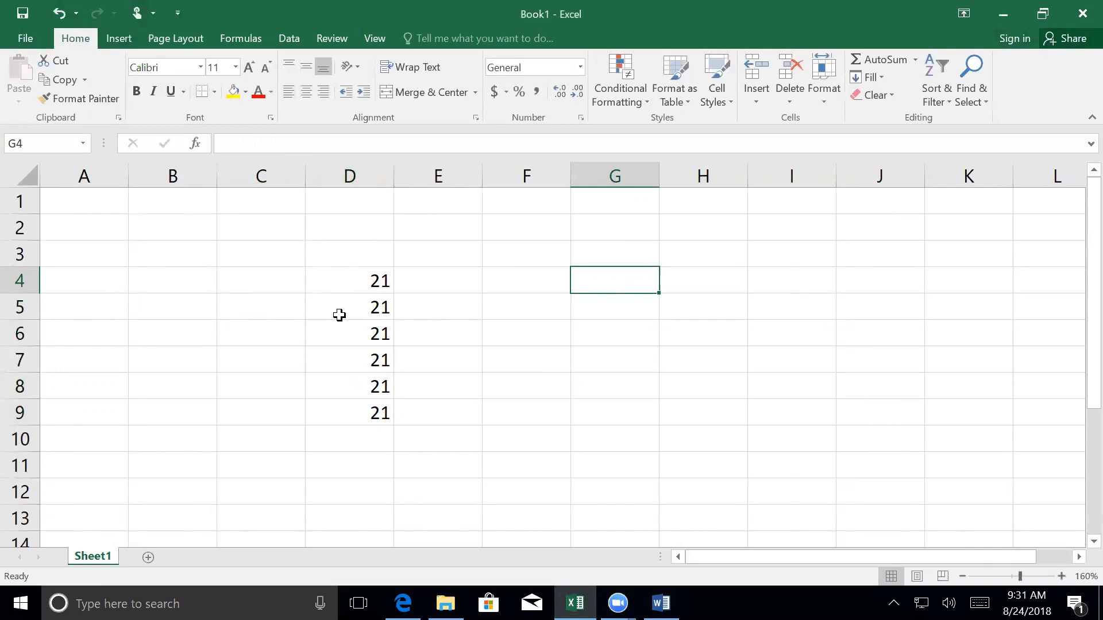
pyautogui.write('=')
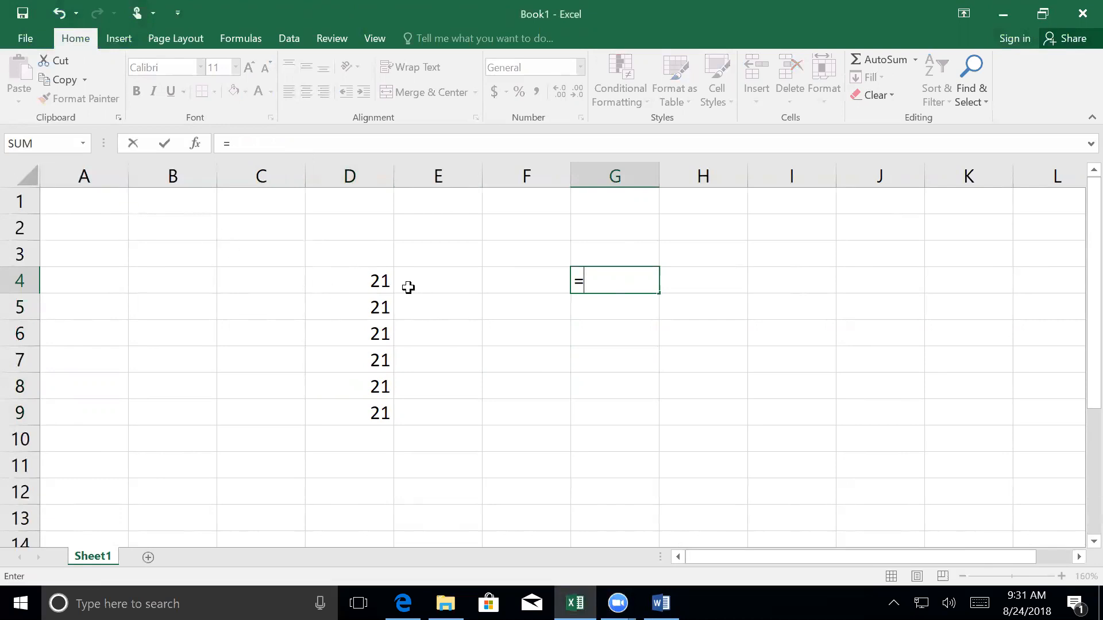
pyautogui.click(351, 279)
pyautogui.write('+')
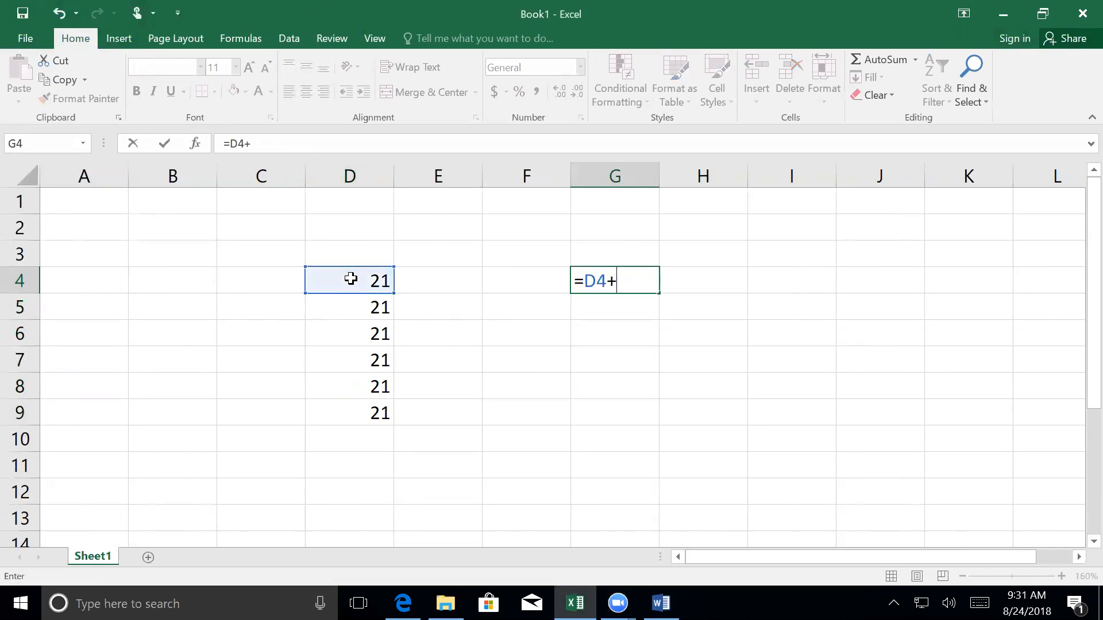
pyautogui.click(357, 309)
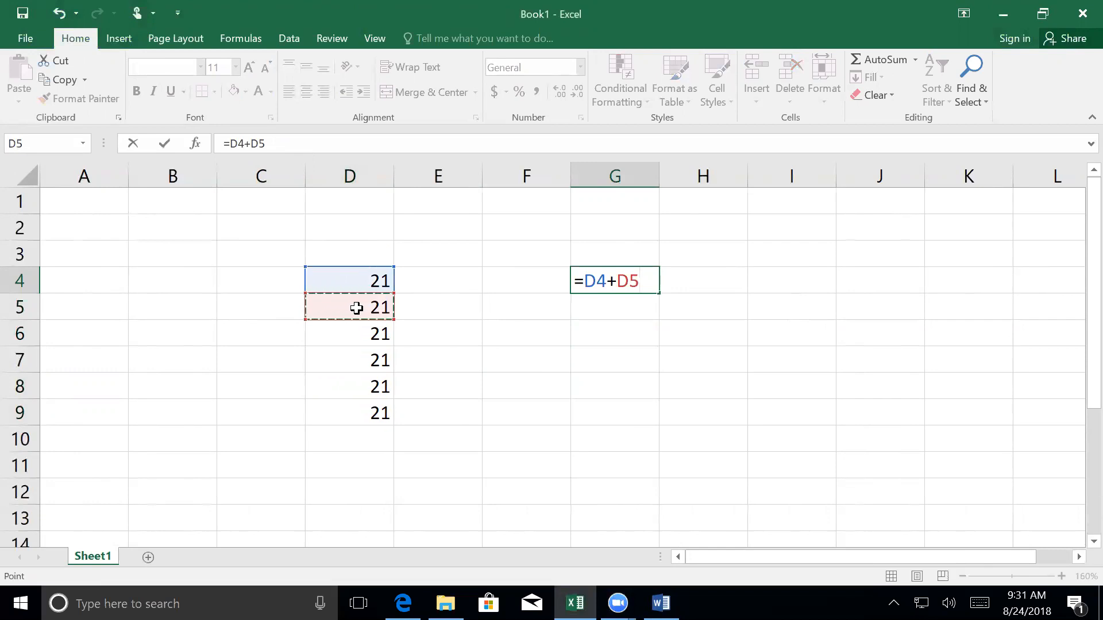
pyautogui.press('Return')
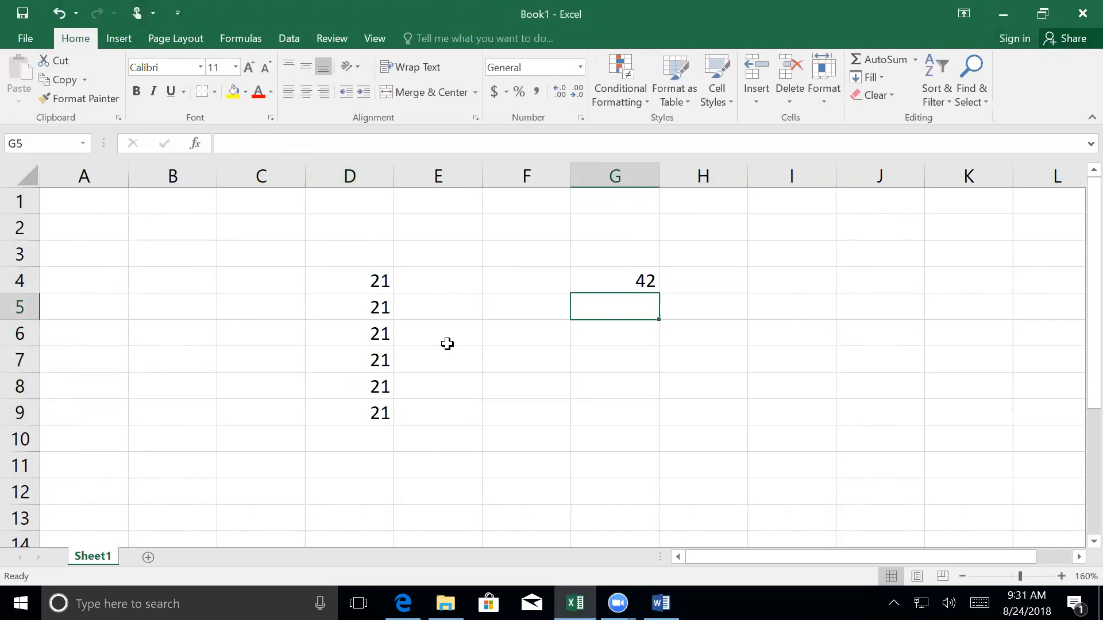
# Enter the cell-reference formula =D6*D8/D9 in cell G5
pyautogui.write('=')
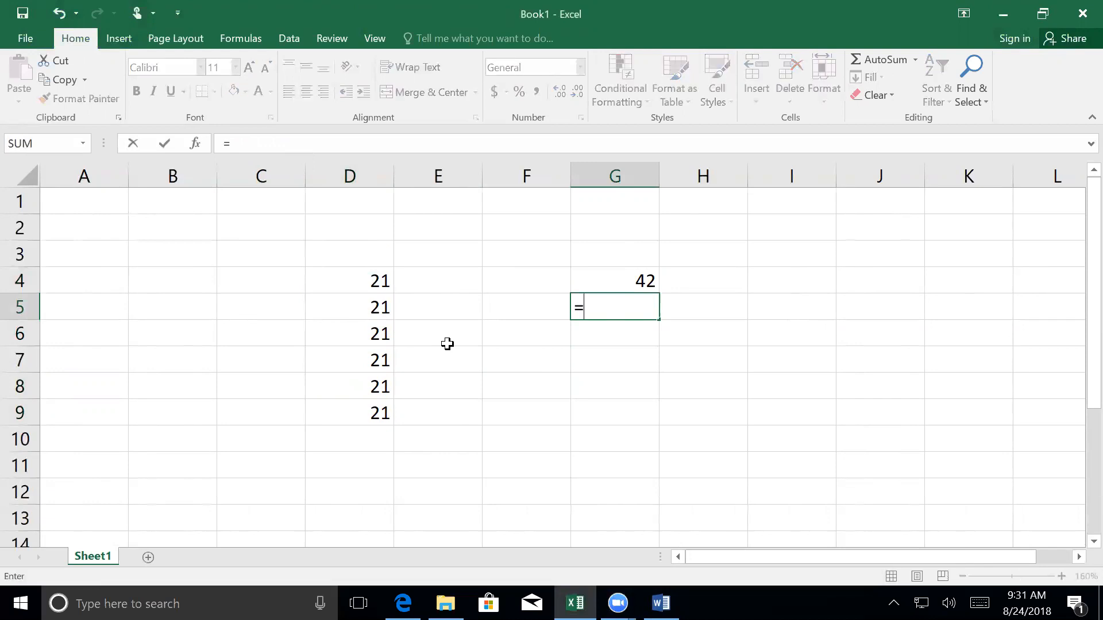
pyautogui.click(359, 340)
pyautogui.write('*')
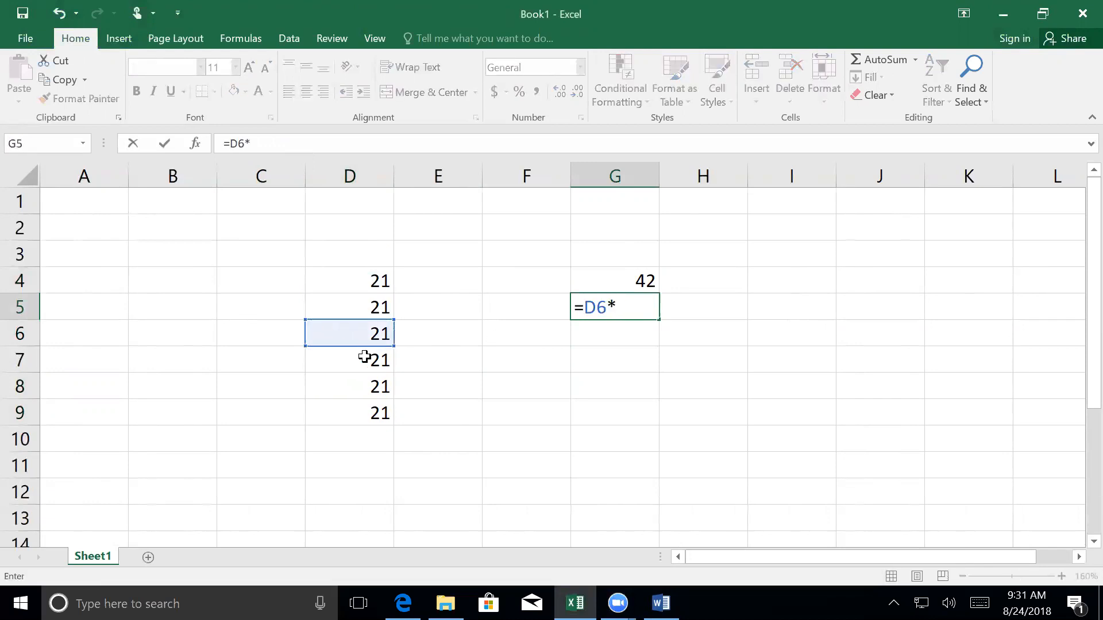
pyautogui.click(360, 393)
pyautogui.write('/')
pyautogui.click(346, 417)
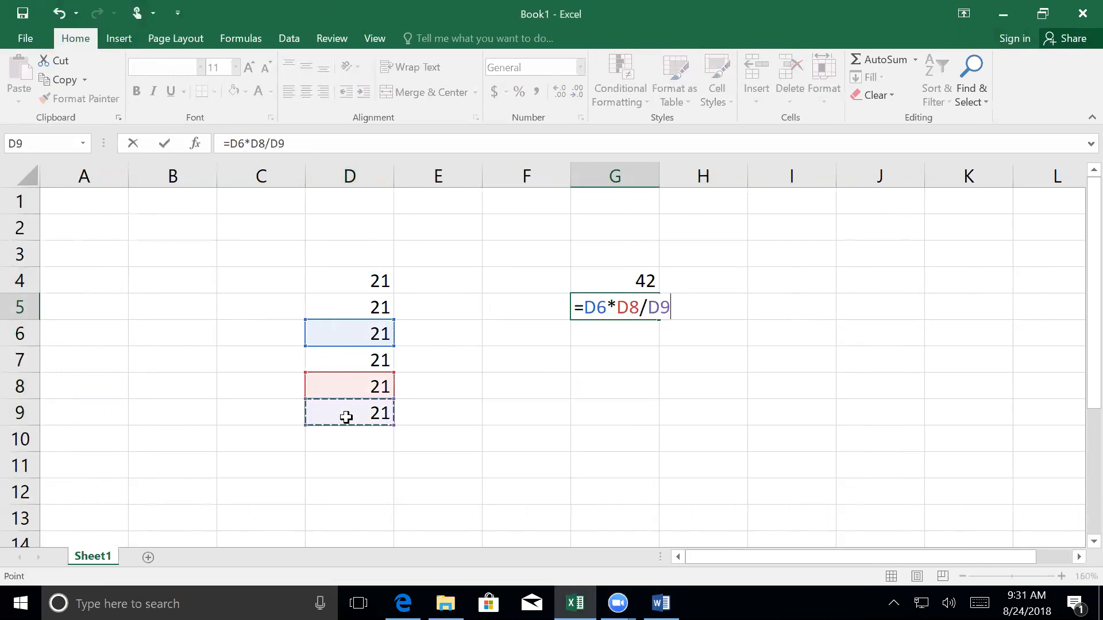
pyautogui.press('Return')
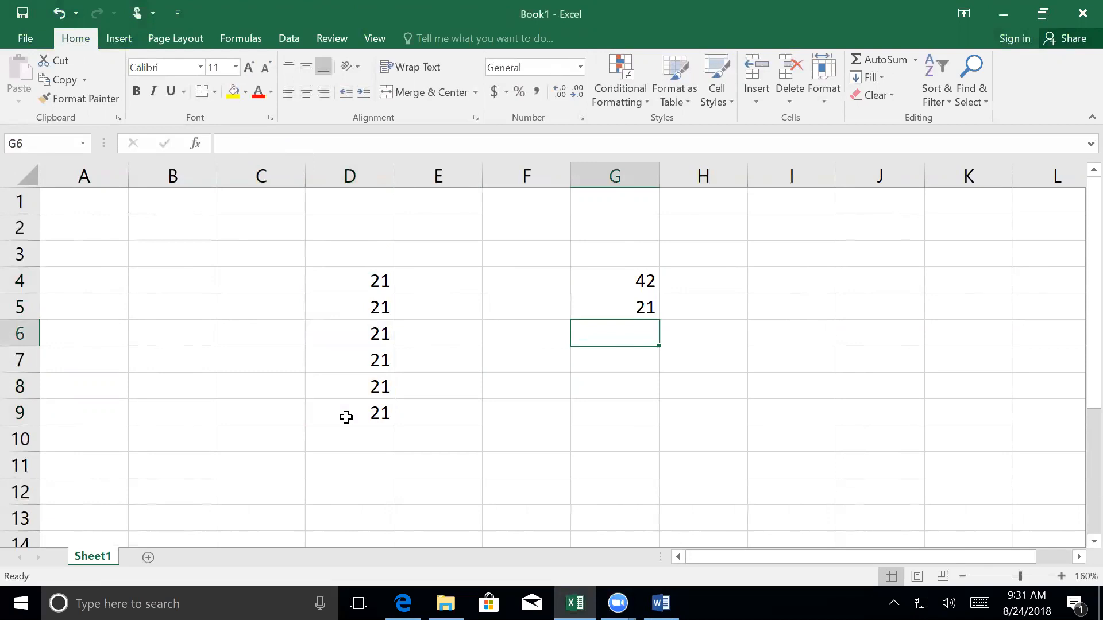
# Enter the cell-reference subtraction formula =D4-D9 in cell G6
pyautogui.write('=')
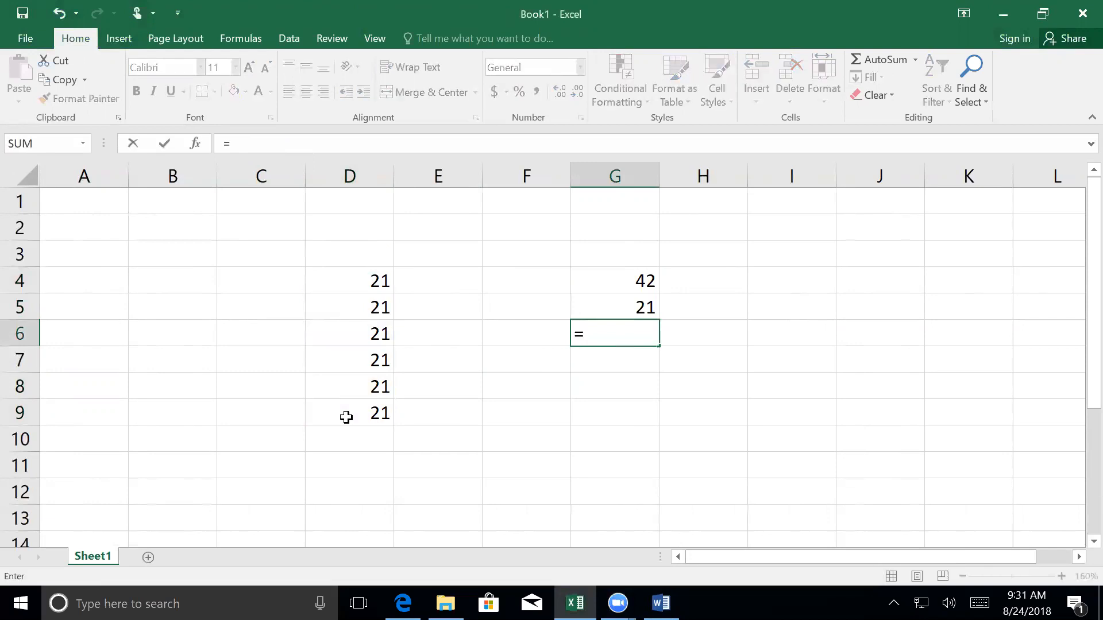
pyautogui.click(351, 280)
pyautogui.write('-')
pyautogui.click(343, 407)
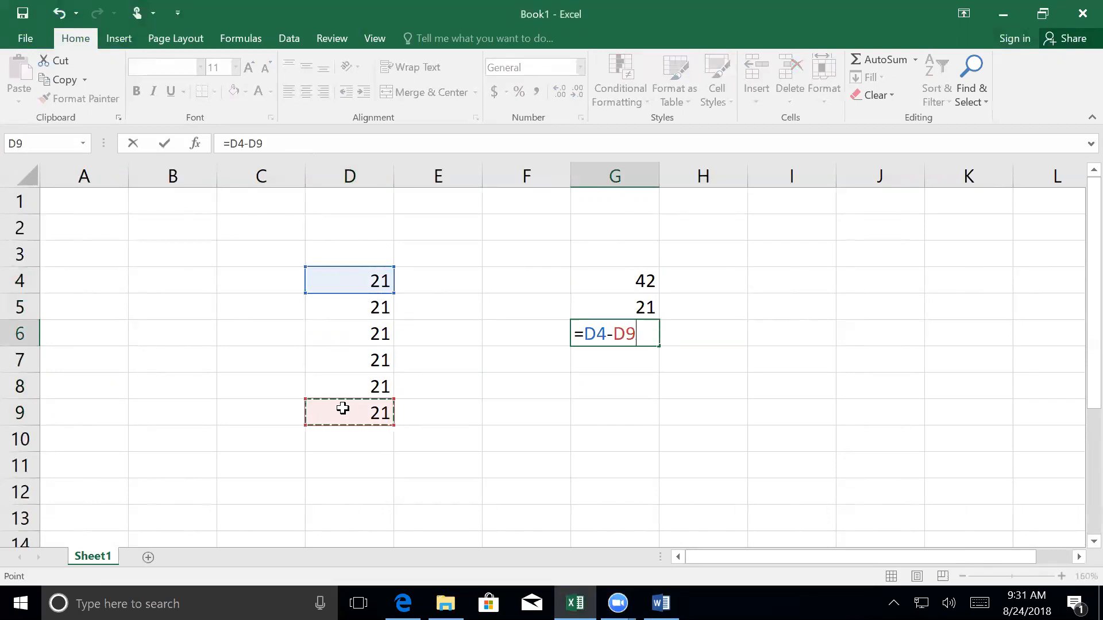
pyautogui.press('Return')
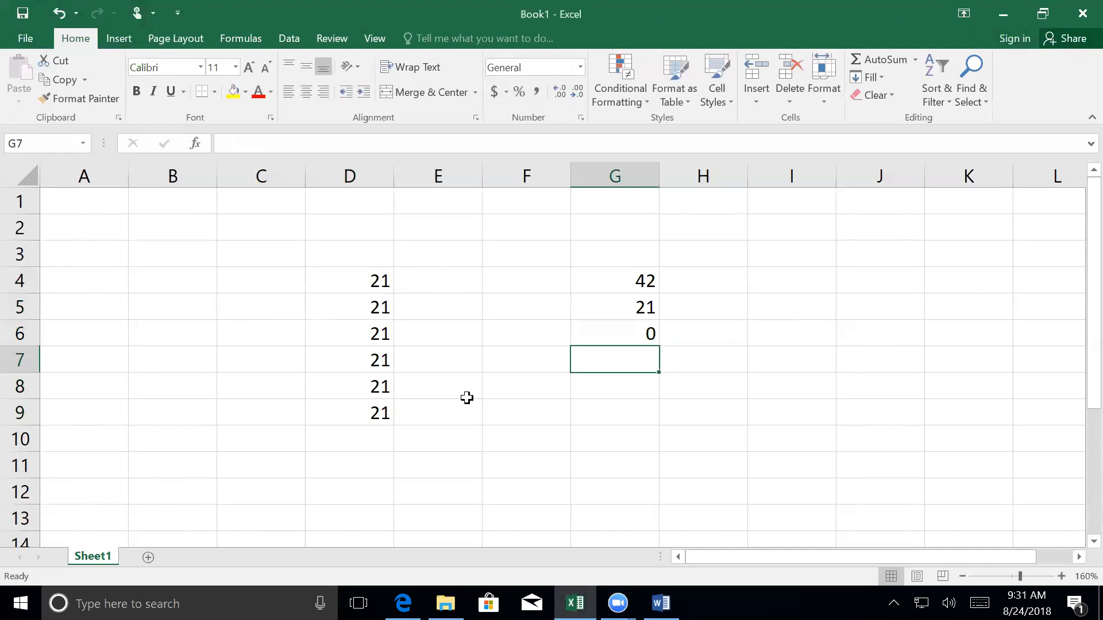
# Enter the cell-reference multiplication formula =D7*D8 in cell G7
pyautogui.write('=')
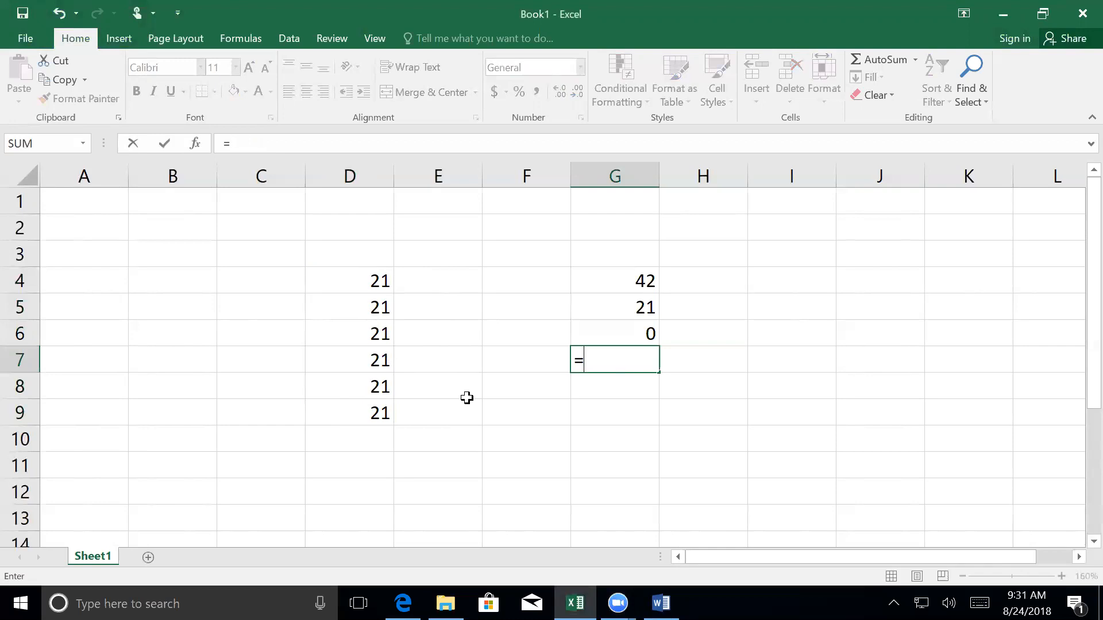
pyautogui.press('Left')
pyautogui.press('Left')
pyautogui.press('Left')
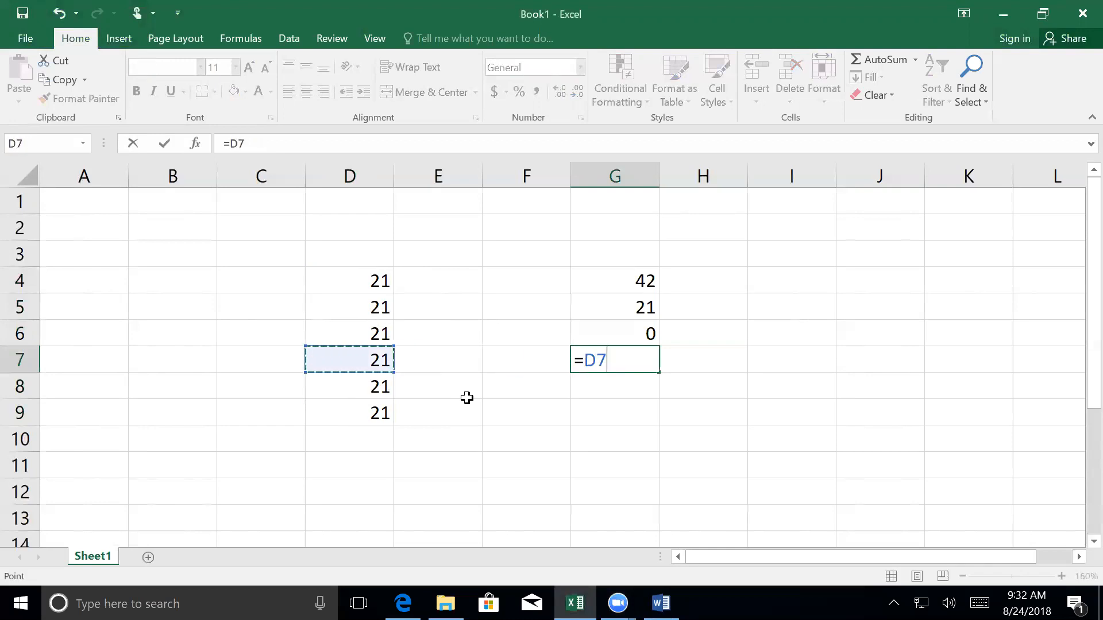
pyautogui.write('*')
pyautogui.press('Right')
pyautogui.press('Down')
pyautogui.press('Left')
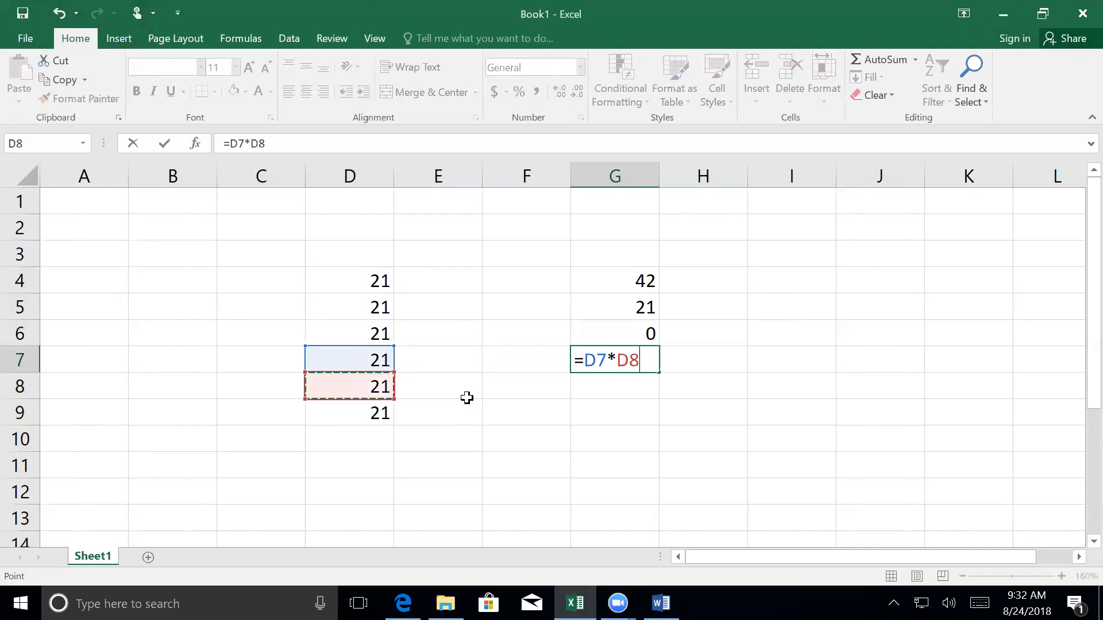
pyautogui.press('Return')
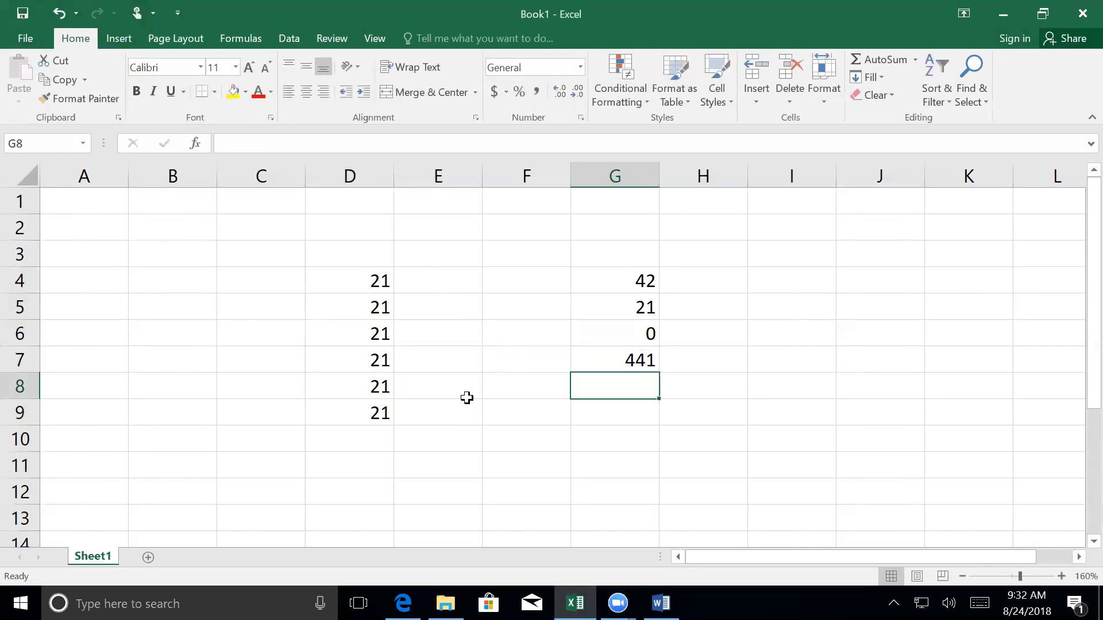
# Replace the formulas in cells D4 through D9 with the plain numbers 1, 2, 3, 4, 5 and 6, in order
pyautogui.press('Left')
pyautogui.press('Up')
pyautogui.press('Left')
pyautogui.press('Left')
pyautogui.press('Up')
pyautogui.press('Up')
pyautogui.press('Up')
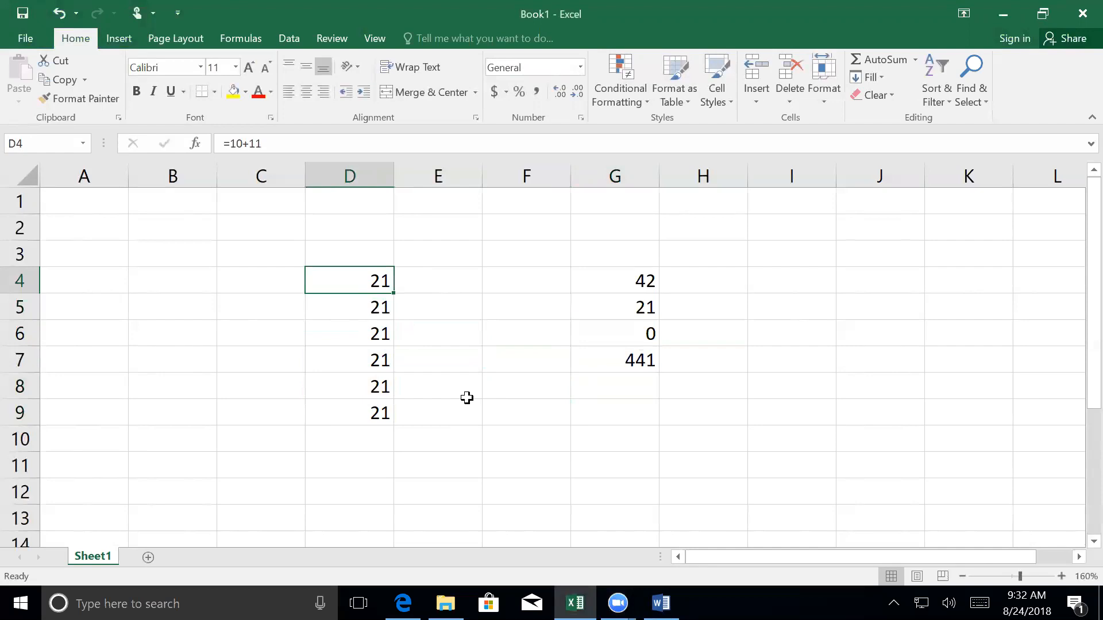
pyautogui.write('1')
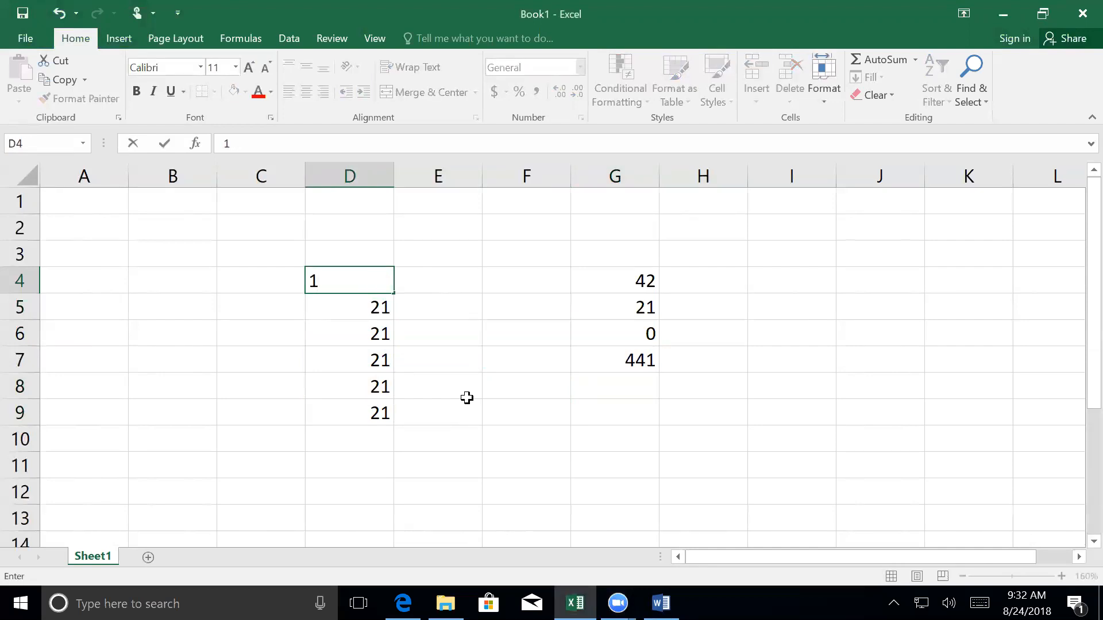
pyautogui.press('Return')
pyautogui.write('2')
pyautogui.press('Return')
pyautogui.write('3')
pyautogui.press('Return')
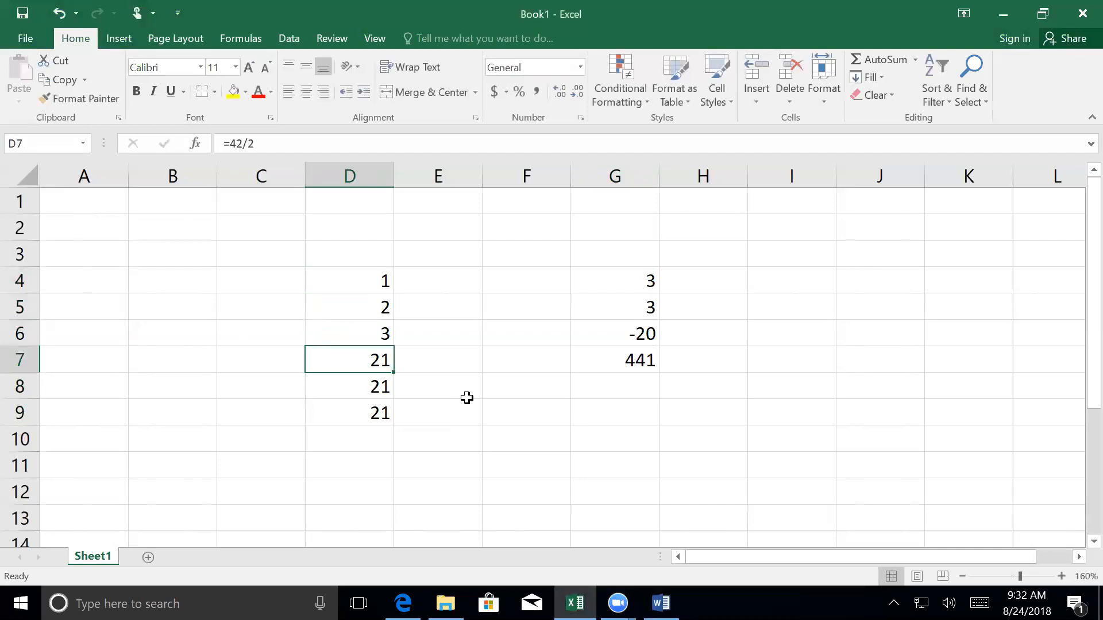
pyautogui.write('4')
pyautogui.press('Return')
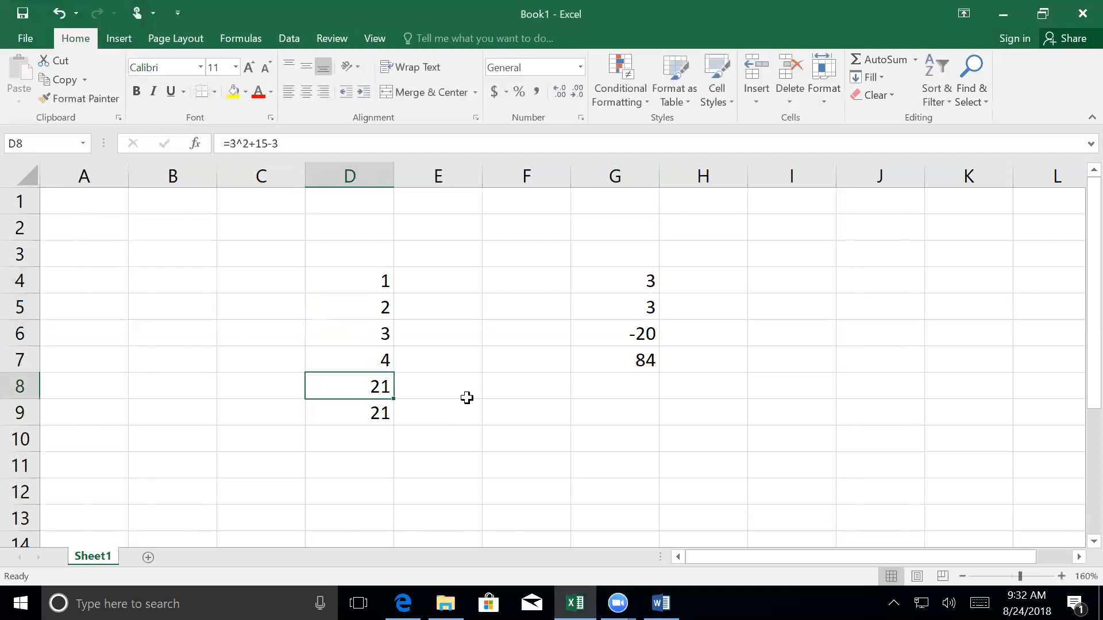
pyautogui.write('5')
pyautogui.press('Return')
pyautogui.write('6')
pyautogui.press('Return')
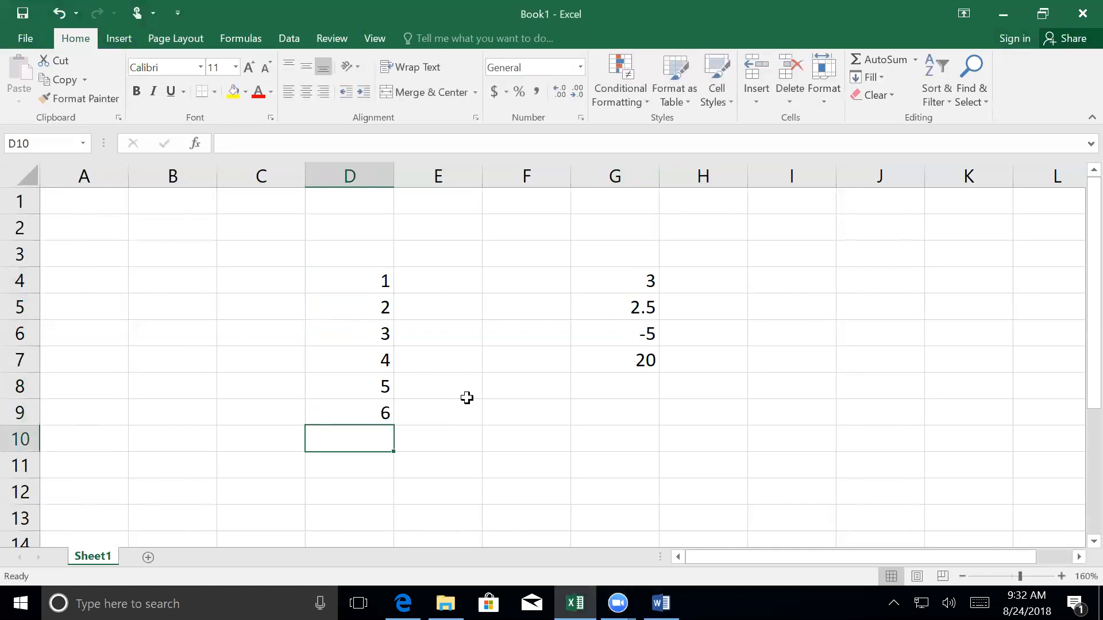